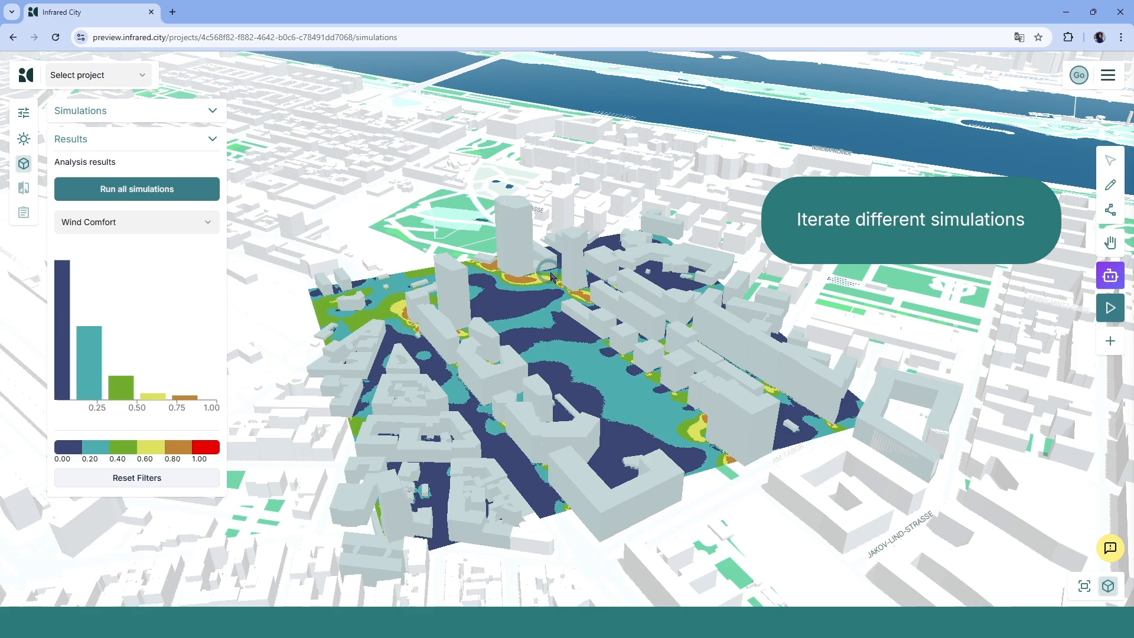
- Display the Wind Speed results and filter the histogram to a higher speed range around 5 to 10 m/s
{"action": "scroll", "coordinate": [555, 283], "scroll_direction": "up", "scroll_amount": 10}
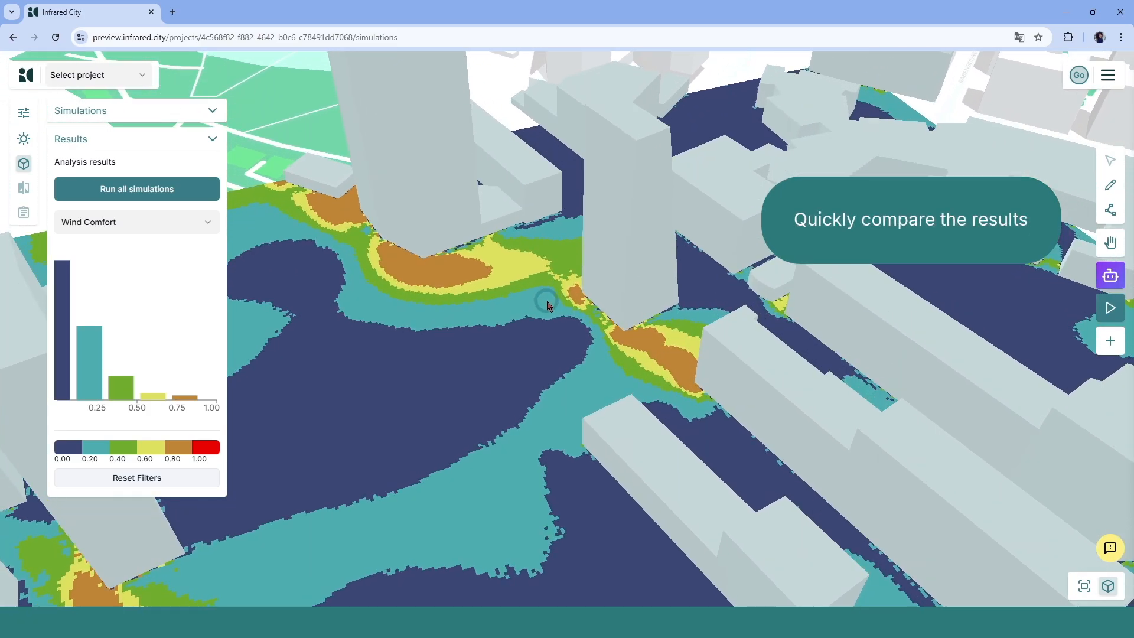
{"action": "right_click_drag", "start_coordinate": [547, 302], "coordinate": [547, 304]}
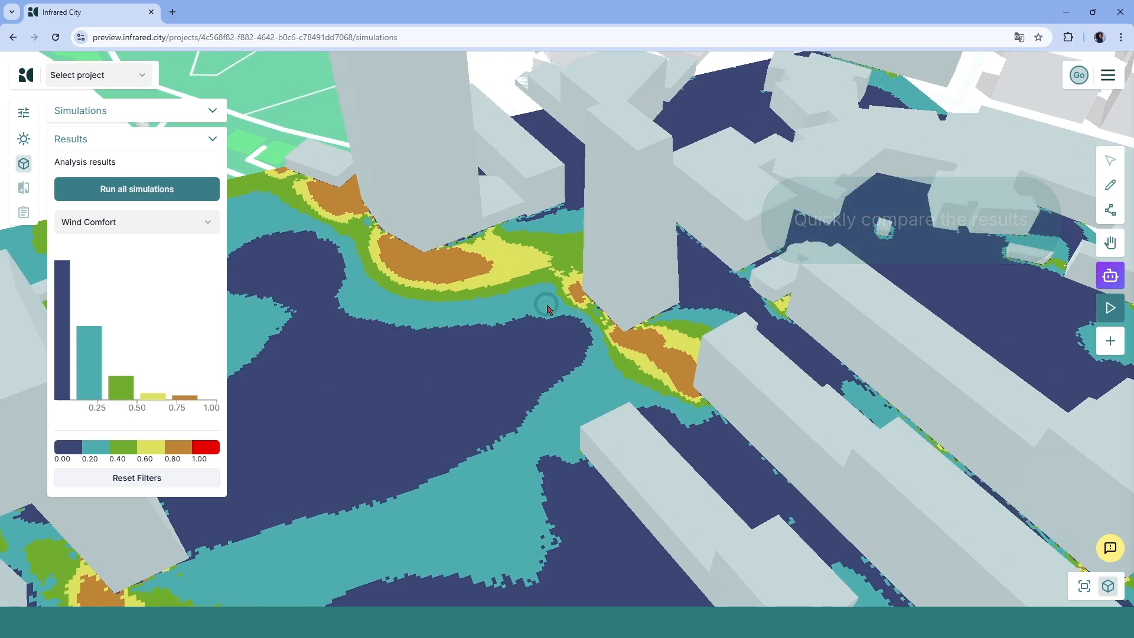
{"action": "left_click", "coordinate": [146, 223]}
{"action": "left_click", "coordinate": [148, 249]}
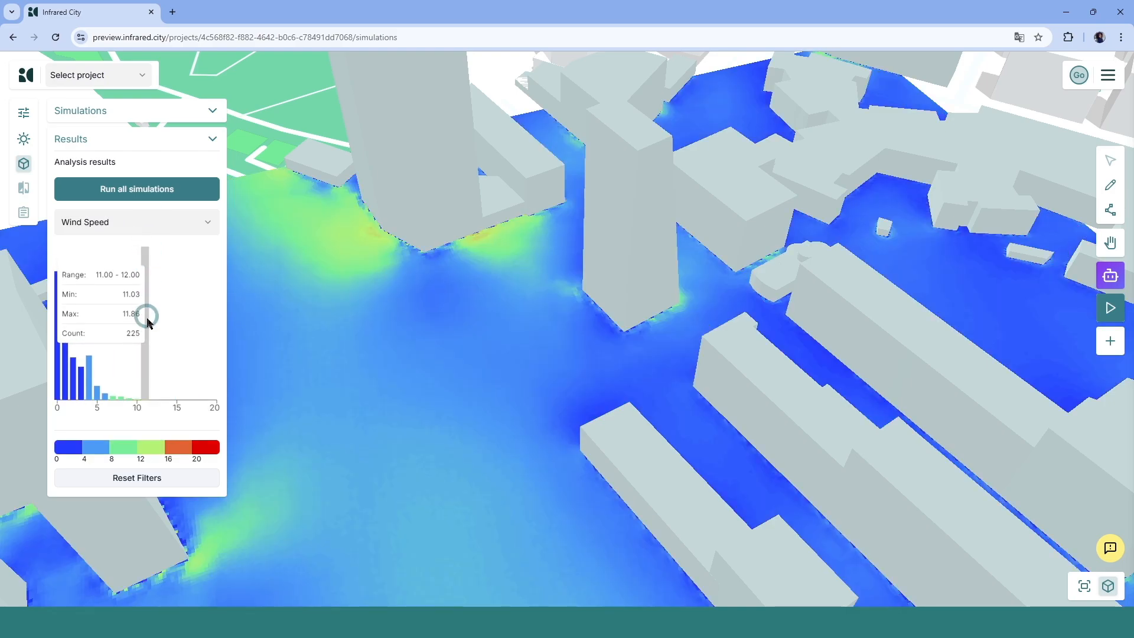
{"action": "left_click_drag", "start_coordinate": [116, 406], "coordinate": [137, 403]}
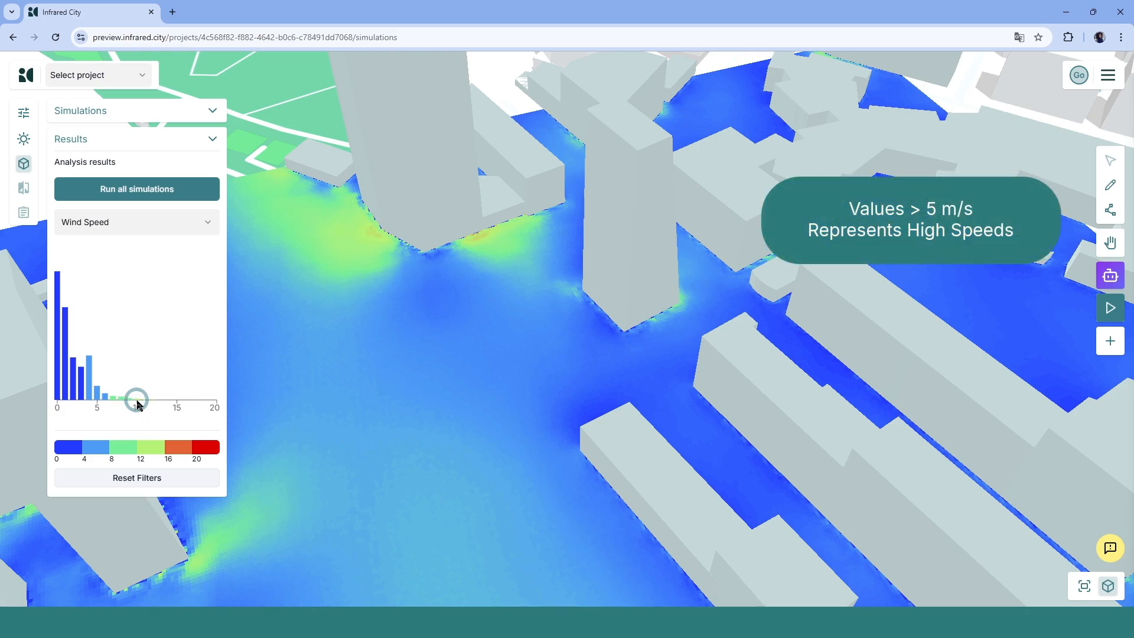
{"action": "right_click_drag", "start_coordinate": [607, 336], "coordinate": [565, 328]}
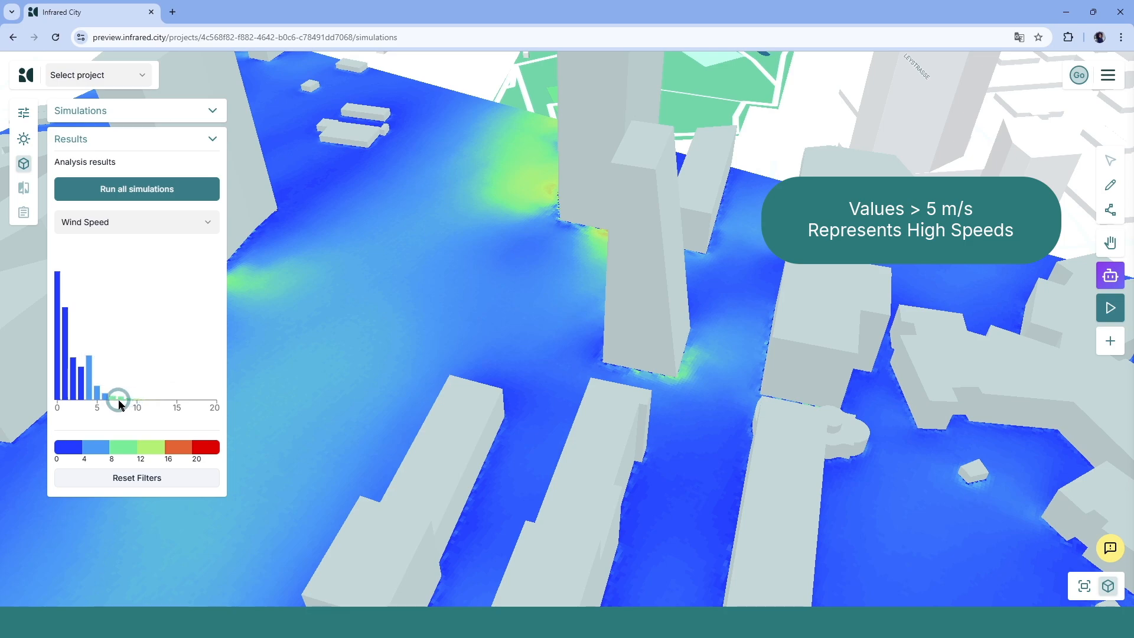
- Switch the results display back to Wind Comfort and orbit around the tall buildings
{"action": "left_click", "coordinate": [135, 234]}
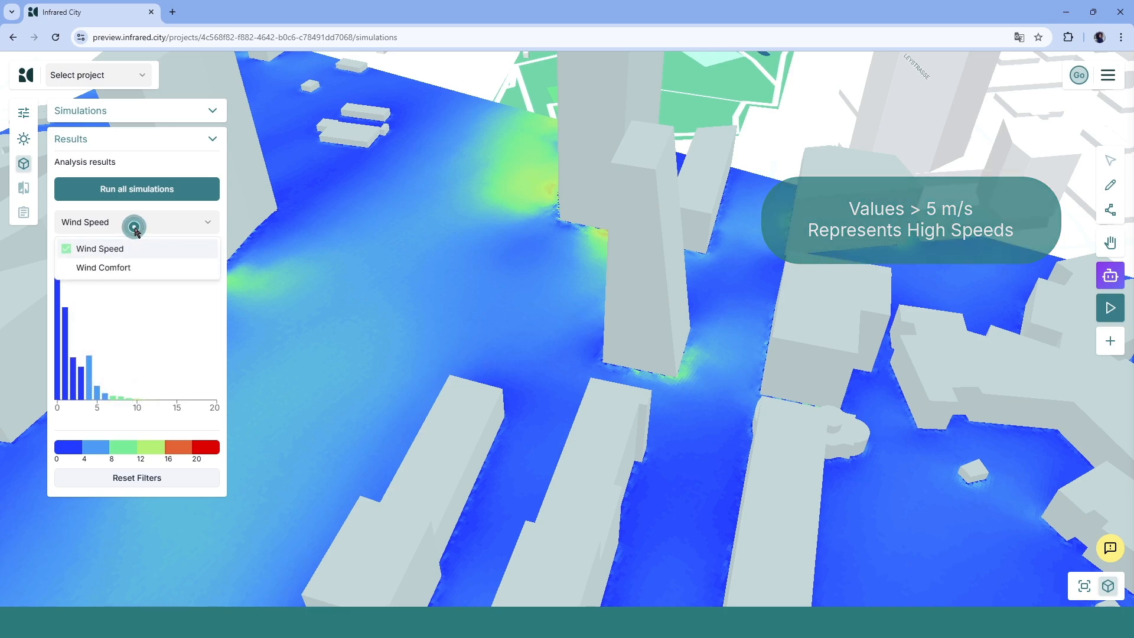
{"action": "left_click", "coordinate": [148, 273]}
{"action": "right_click_drag", "start_coordinate": [462, 328], "coordinate": [511, 331]}
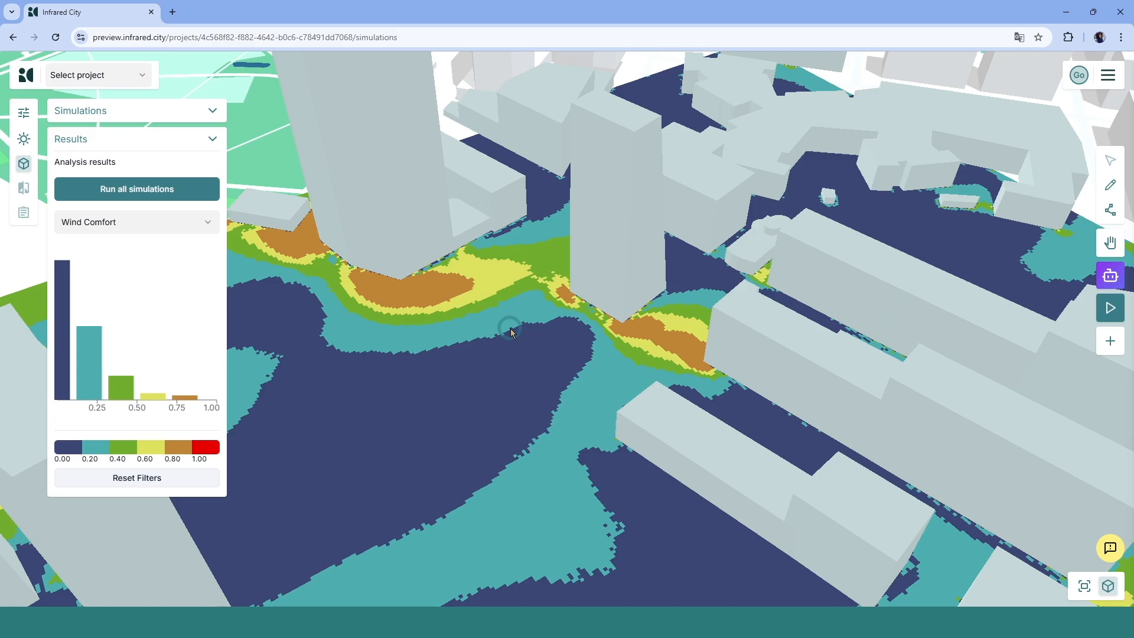
- Open the climate data and review the temperature and humidity charts
{"action": "left_click", "coordinate": [19, 144]}
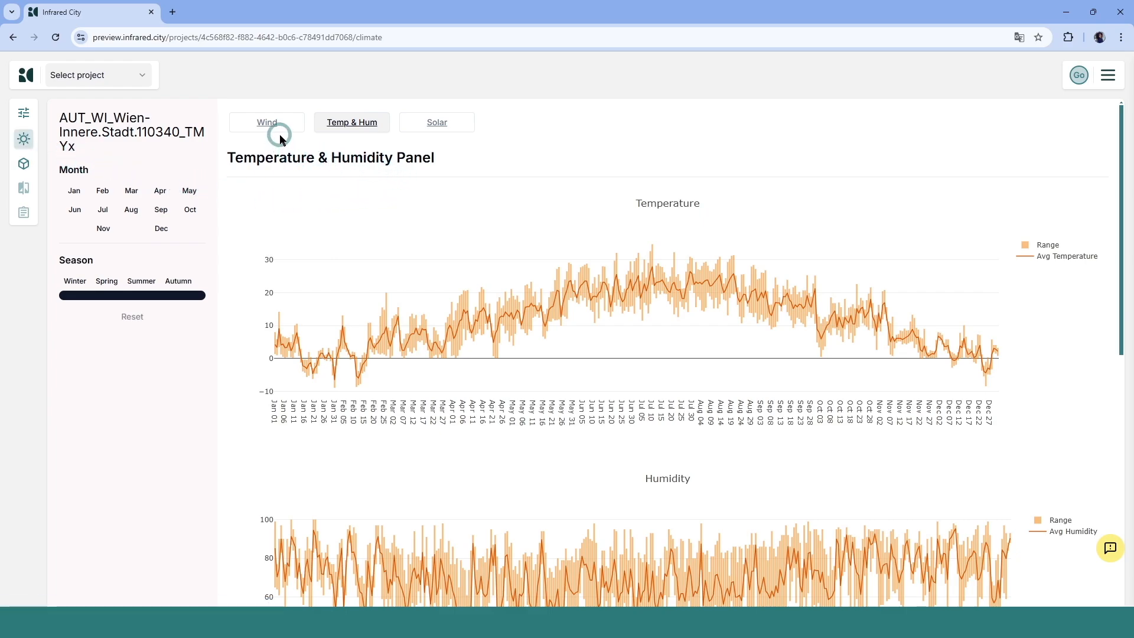
{"action": "left_click", "coordinate": [413, 128]}
{"action": "scroll", "coordinate": [415, 183], "scroll_direction": "down", "scroll_amount": 4}
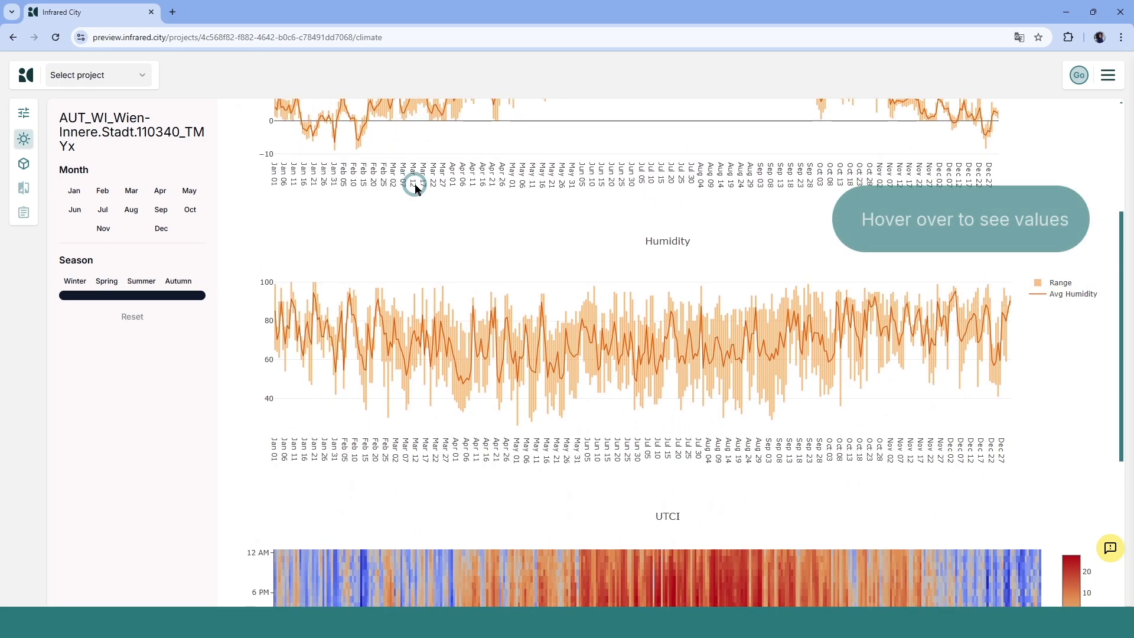
{"action": "scroll", "coordinate": [415, 188], "scroll_direction": "up", "scroll_amount": 4}
{"action": "scroll", "coordinate": [415, 185], "scroll_direction": "down", "scroll_amount": 1}
{"action": "mouse_move", "coordinate": [452, 288]}
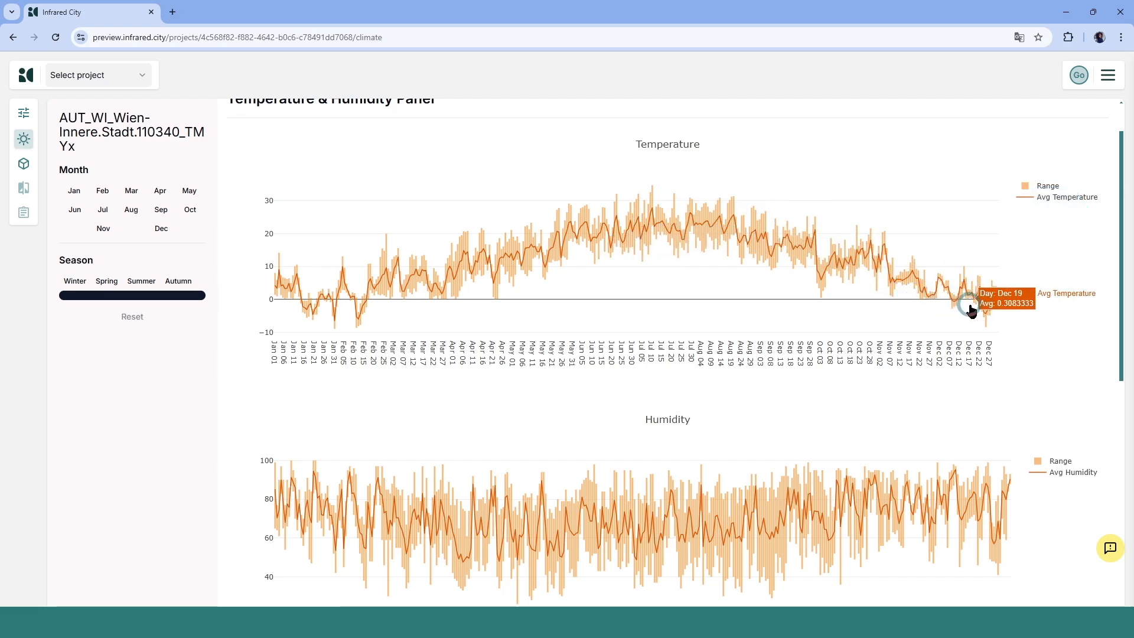
{"action": "scroll", "coordinate": [972, 309], "scroll_direction": "down", "scroll_amount": 1}
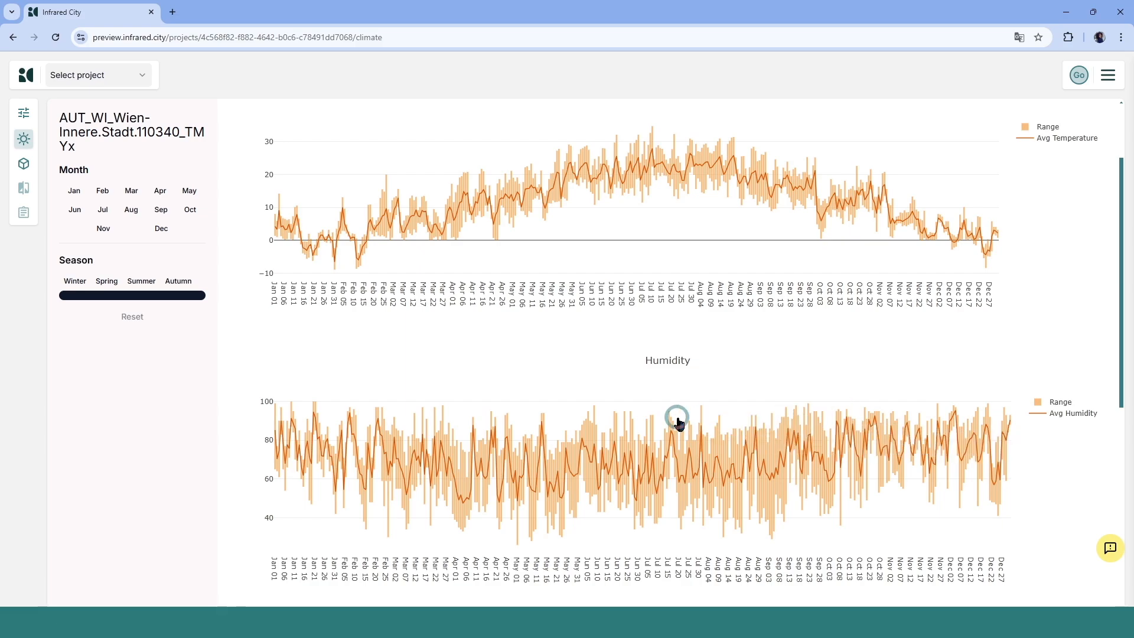
{"action": "scroll", "coordinate": [321, 335], "scroll_direction": "up", "scroll_amount": 2}
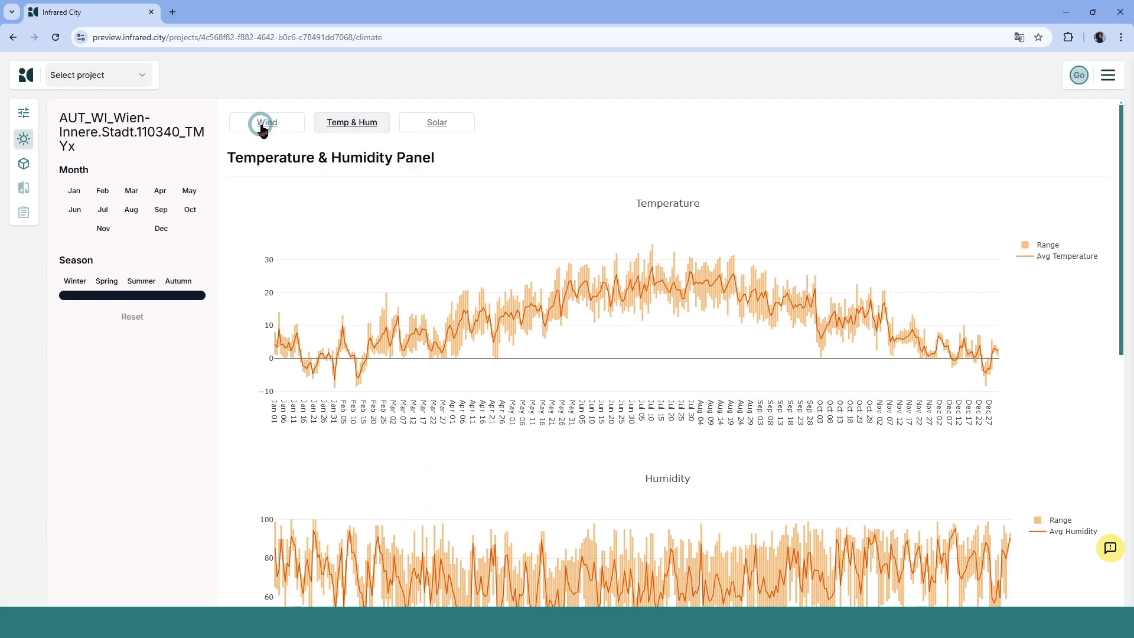
- Review the wind rose and wind direction and speed charts, filtering them to the Winter season
{"action": "left_click", "coordinate": [263, 127]}
{"action": "scroll", "coordinate": [262, 127], "scroll_direction": "down", "scroll_amount": 1}
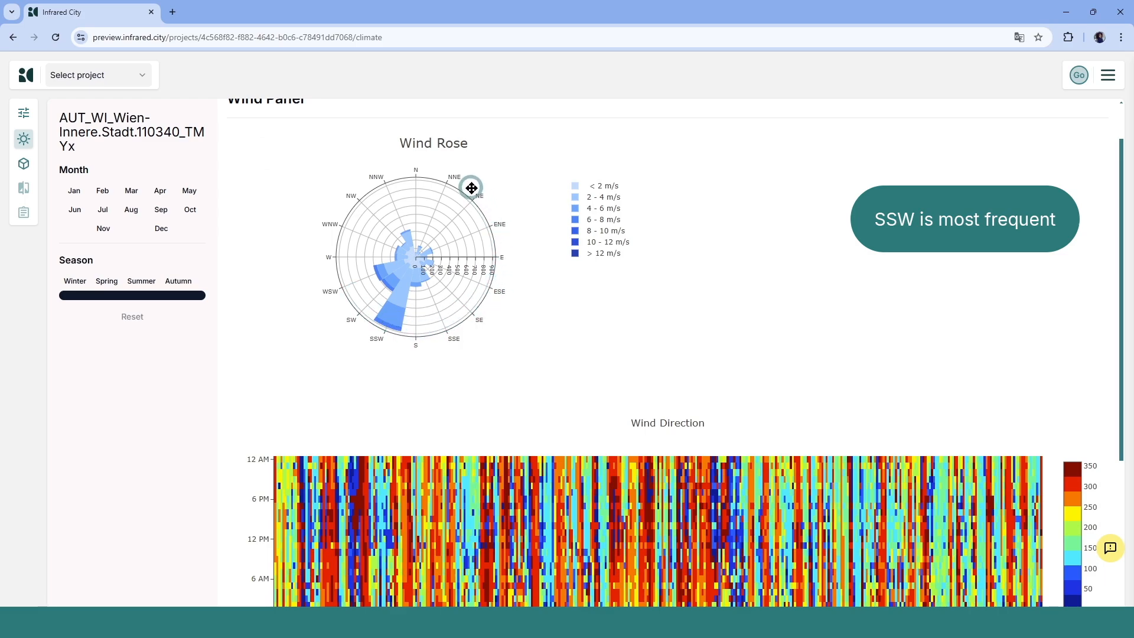
{"action": "mouse_move", "coordinate": [406, 277]}
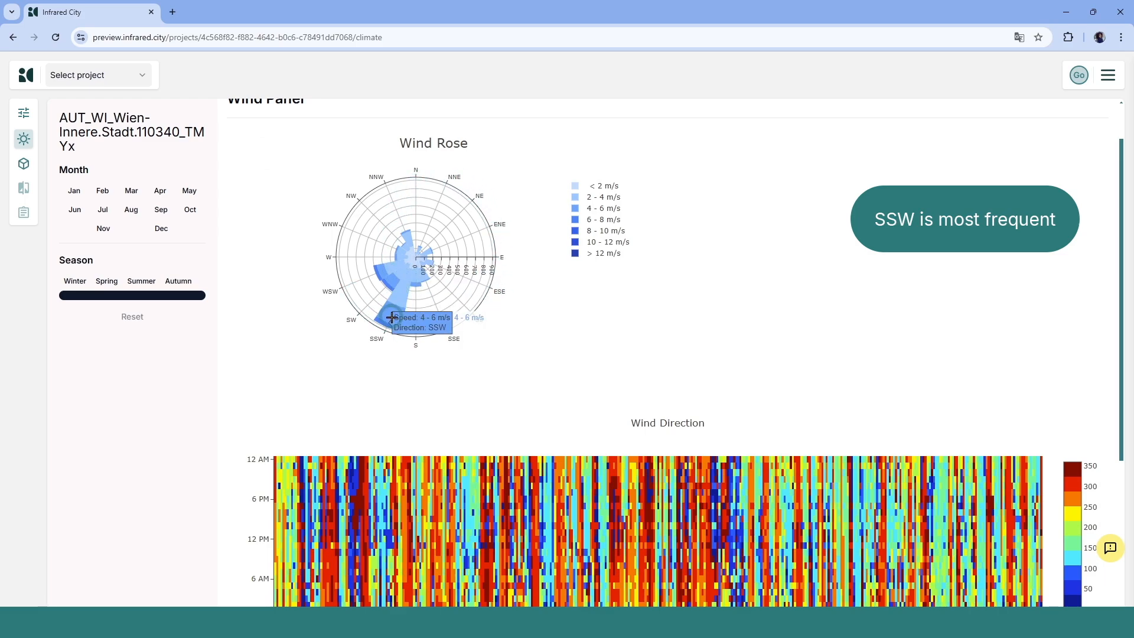
{"action": "mouse_move", "coordinate": [382, 317]}
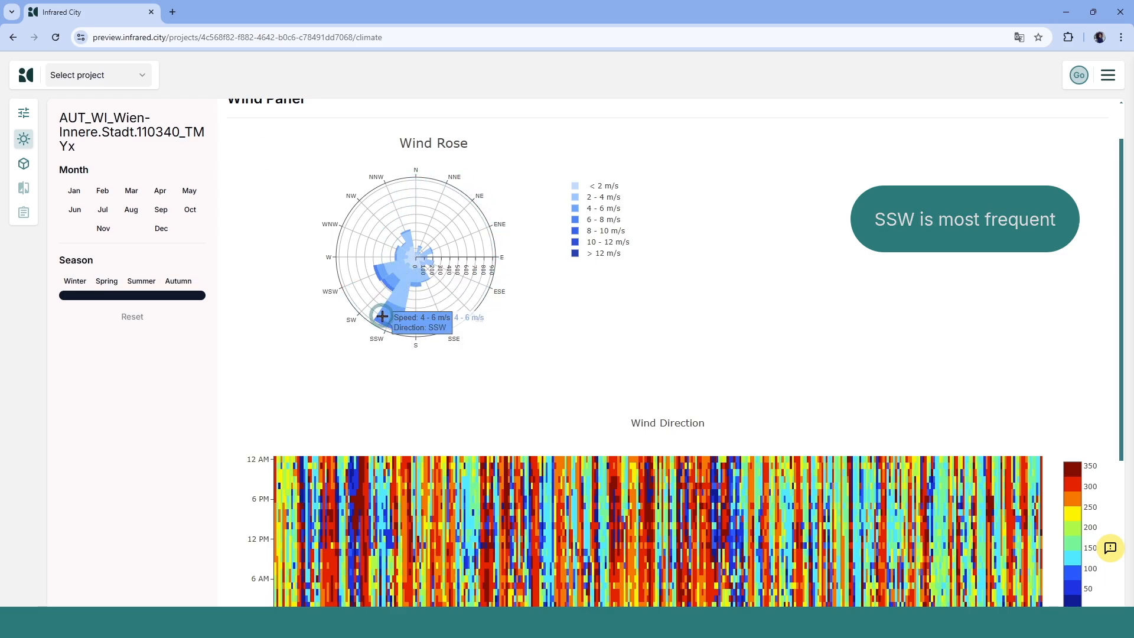
{"action": "scroll", "coordinate": [383, 319], "scroll_direction": "down", "scroll_amount": 4}
{"action": "scroll", "coordinate": [382, 319], "scroll_direction": "down", "scroll_amount": 2}
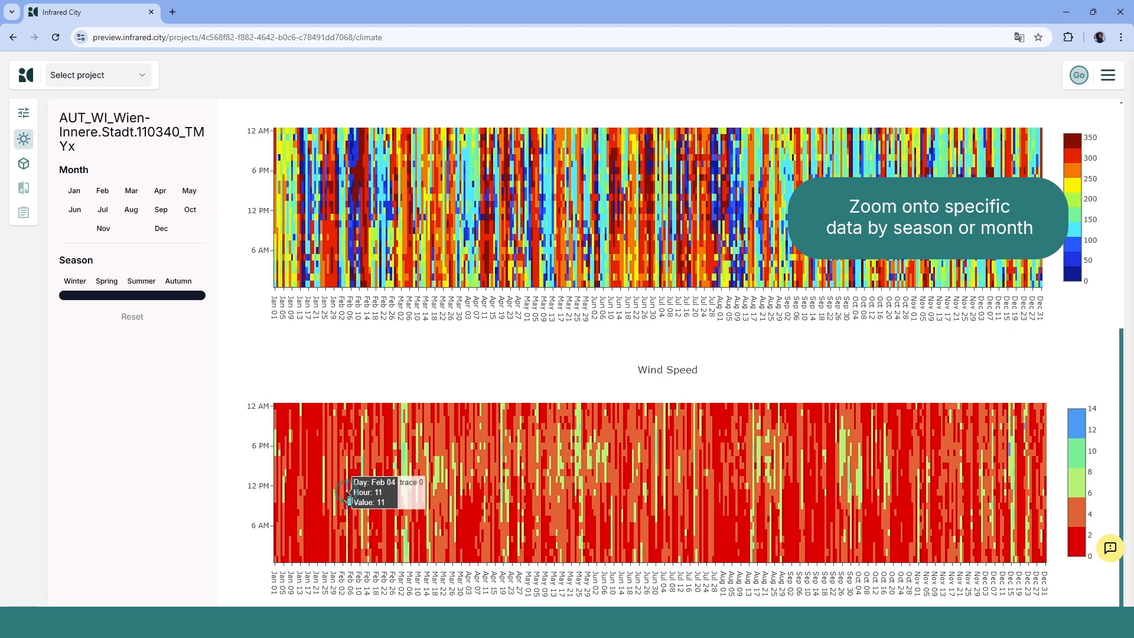
{"action": "left_click", "coordinate": [73, 282]}
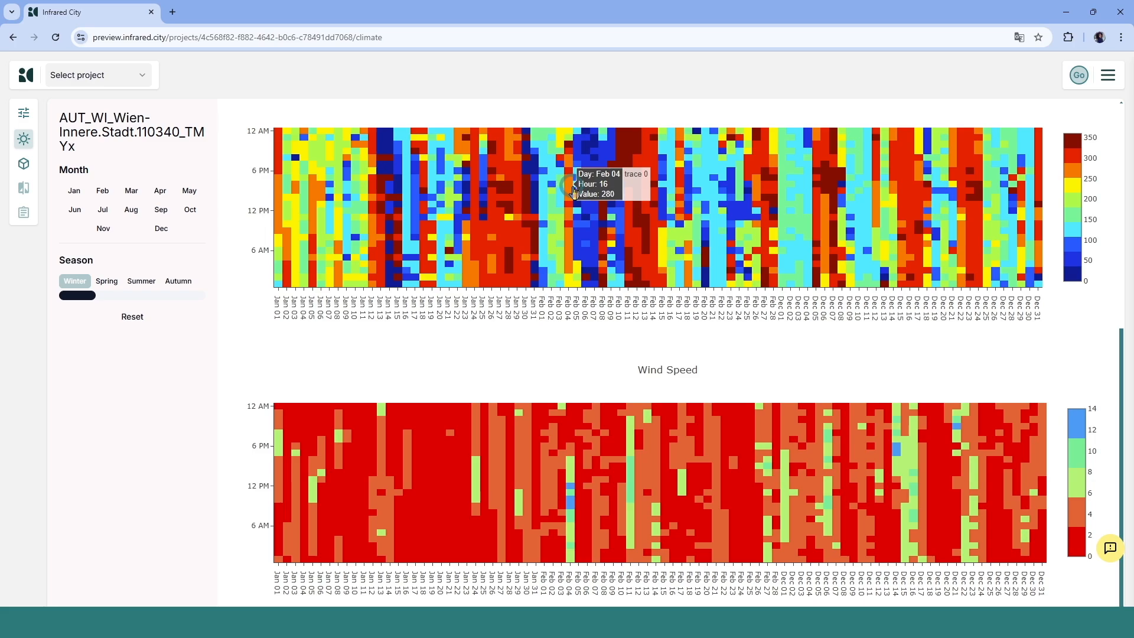
- Return to the simulations and add a Wind Speed simulation with speed 14 and direction 278, then save it
{"action": "left_click", "coordinate": [33, 168]}
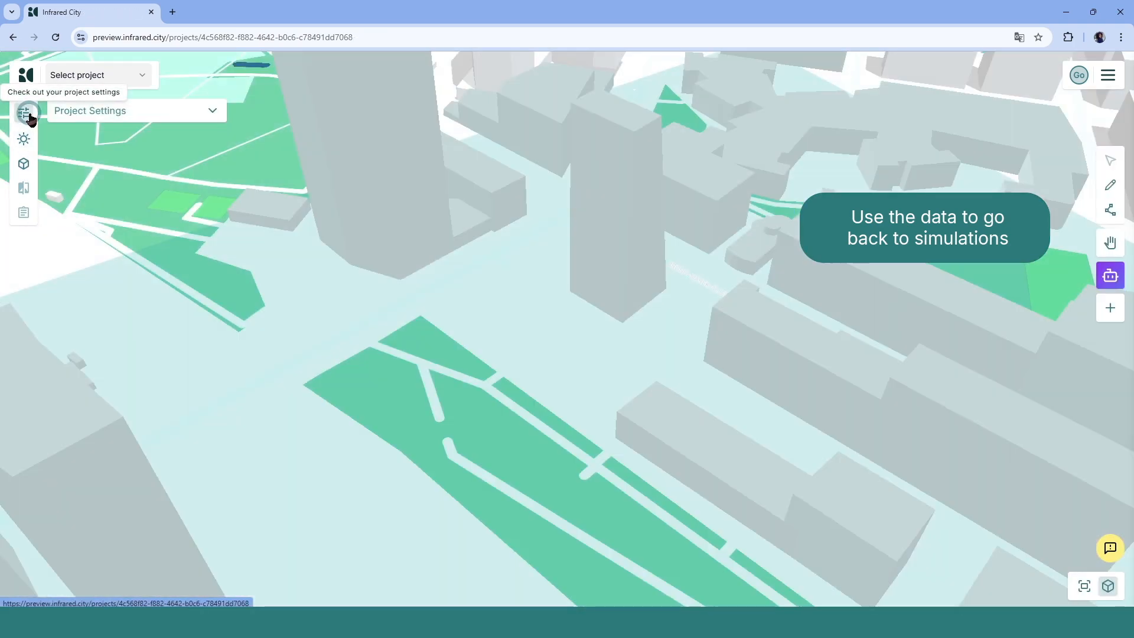
{"action": "left_click", "coordinate": [59, 116]}
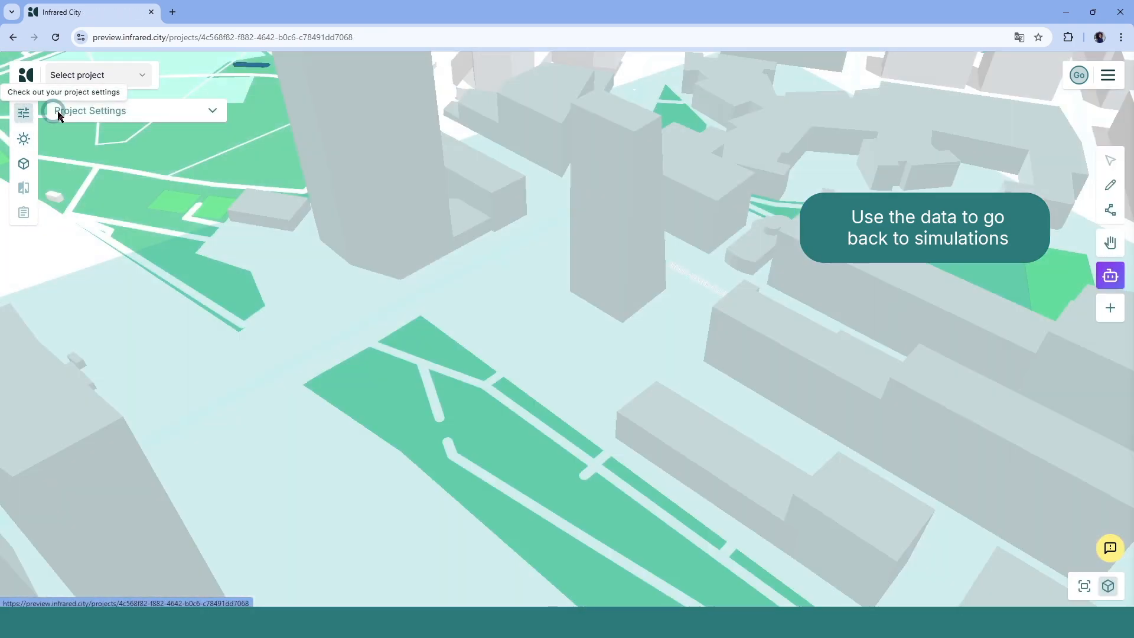
{"action": "left_click", "coordinate": [23, 168]}
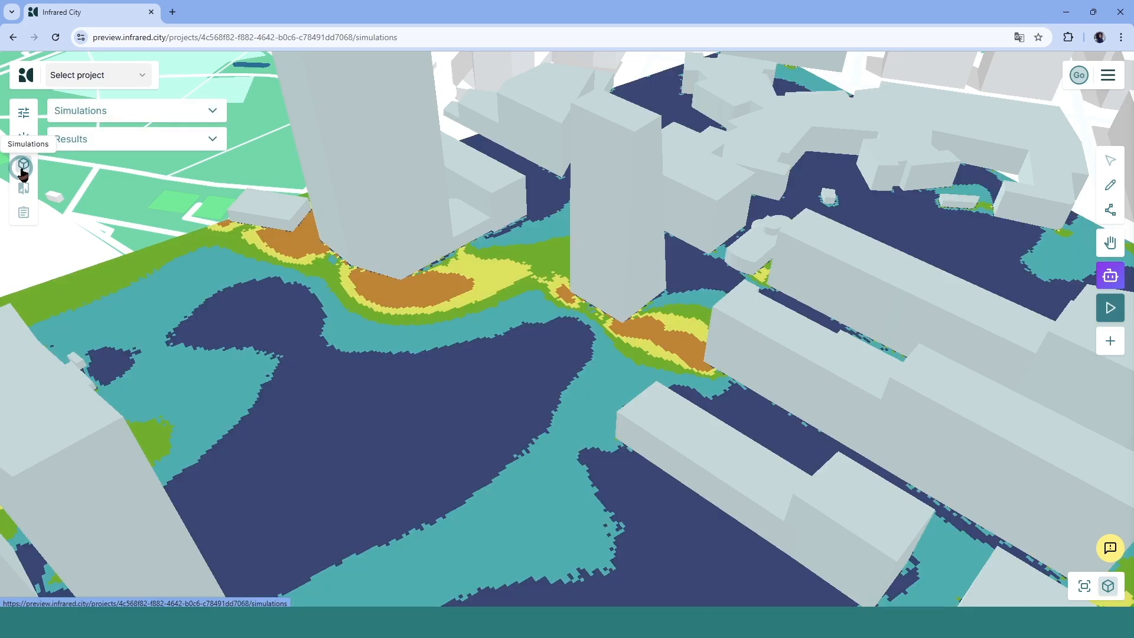
{"action": "left_click", "coordinate": [118, 115]}
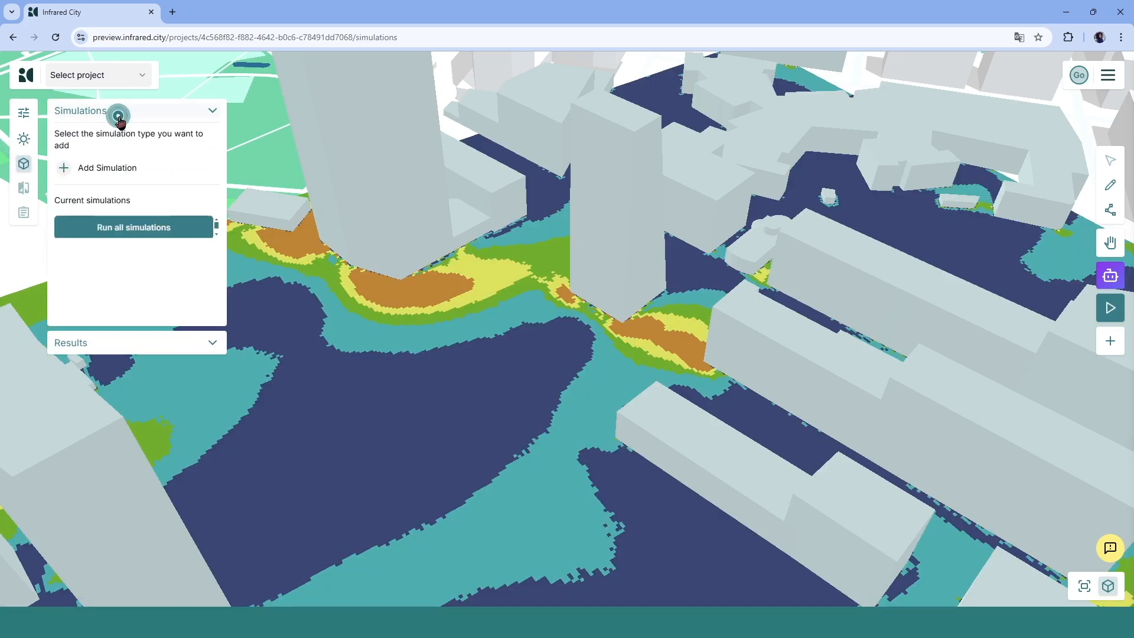
{"action": "left_click", "coordinate": [71, 168]}
{"action": "left_click", "coordinate": [77, 188]}
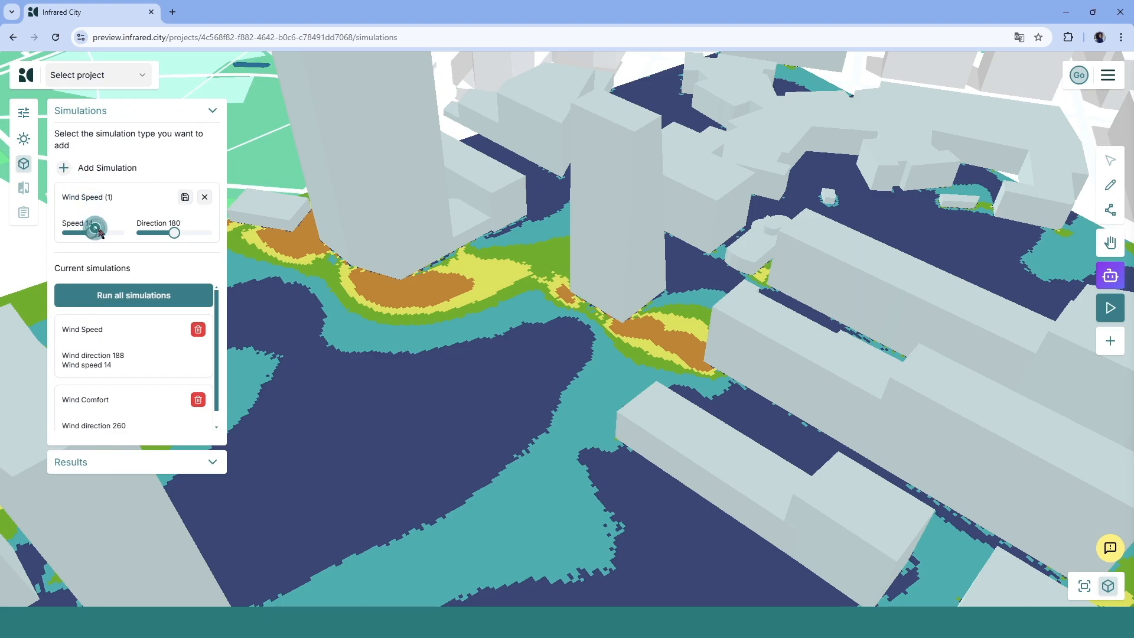
{"action": "left_click_drag", "start_coordinate": [175, 233], "coordinate": [195, 237]}
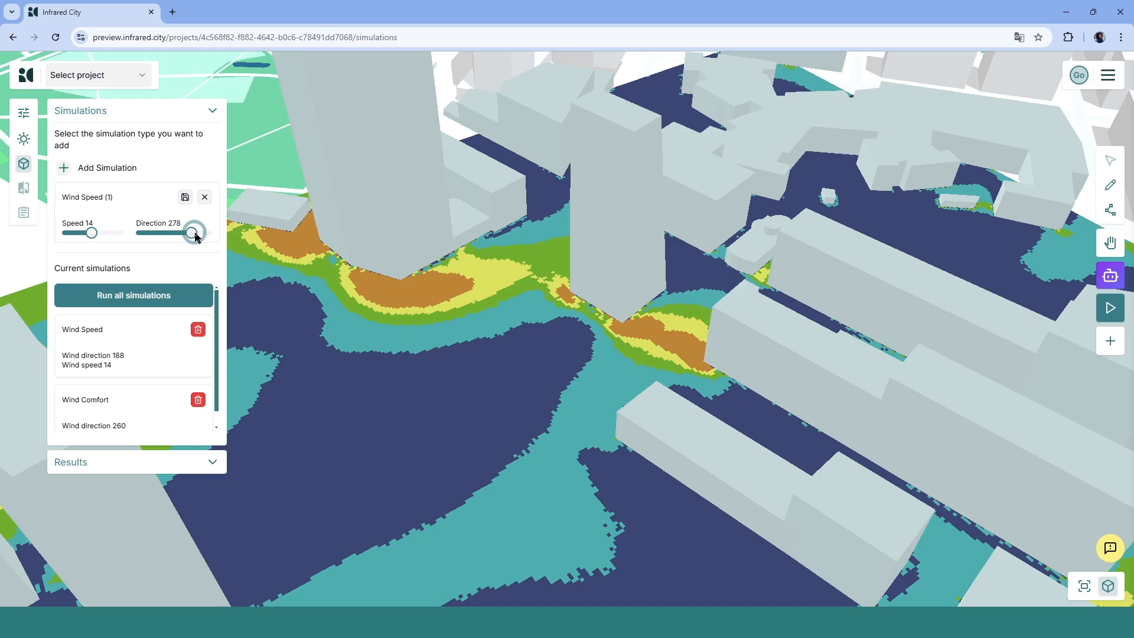
{"action": "left_click", "coordinate": [185, 196]}
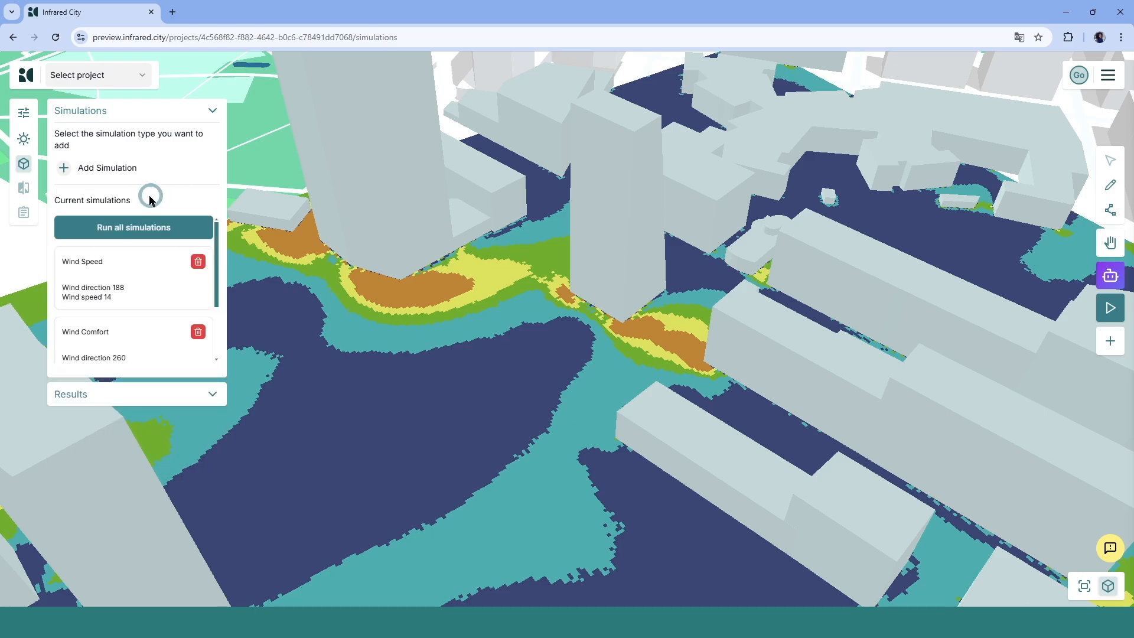
- Add a Wind Comfort simulation with comfort 14 and direction 281, then save it
{"action": "left_click", "coordinate": [71, 168]}
{"action": "left_click", "coordinate": [80, 204]}
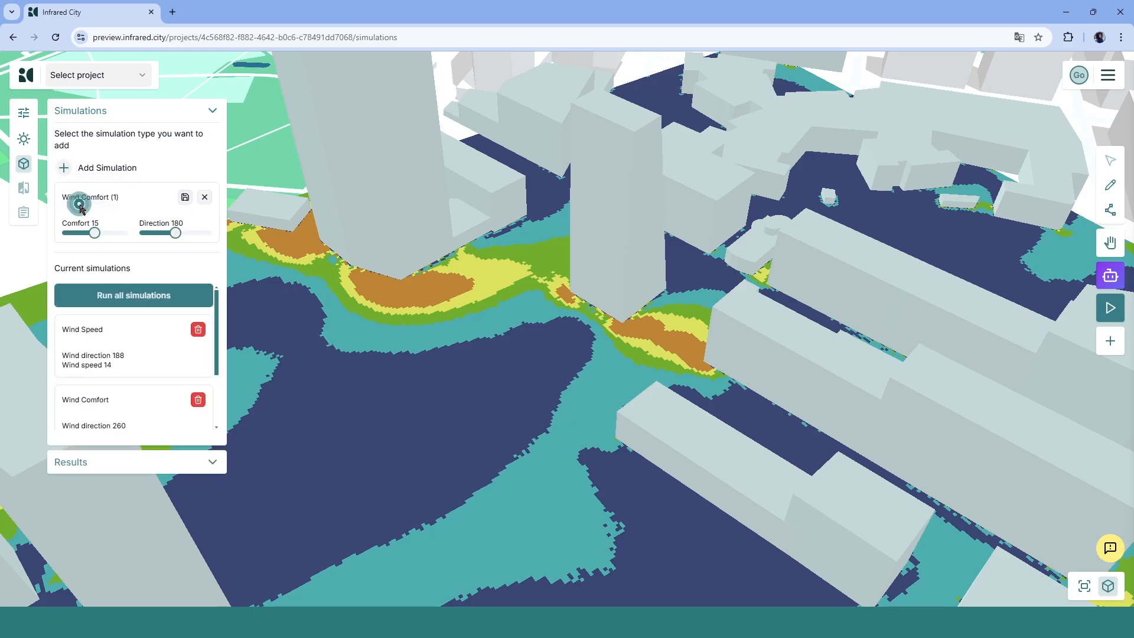
{"action": "left_click_drag", "start_coordinate": [95, 234], "coordinate": [92, 234]}
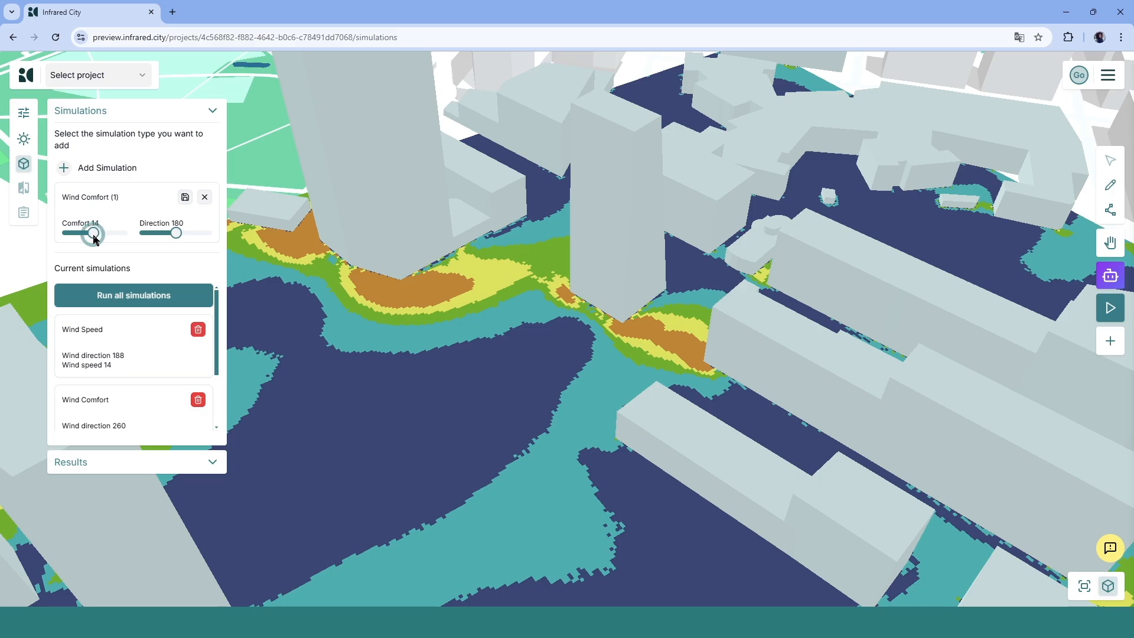
{"action": "left_click_drag", "start_coordinate": [176, 233], "coordinate": [196, 234]}
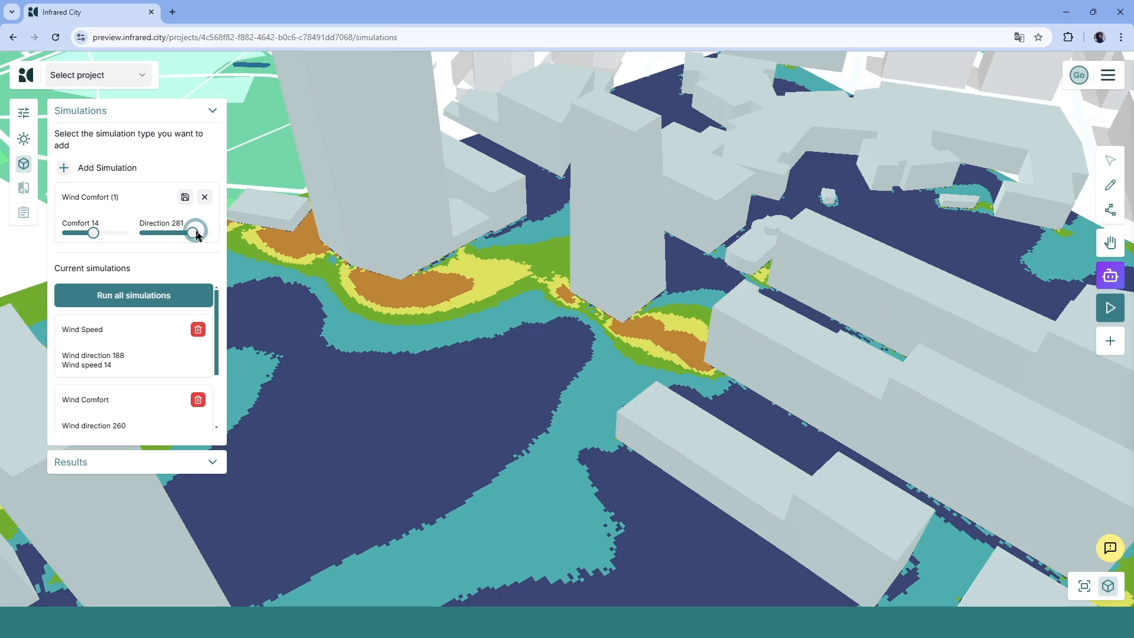
{"action": "left_click", "coordinate": [185, 199]}
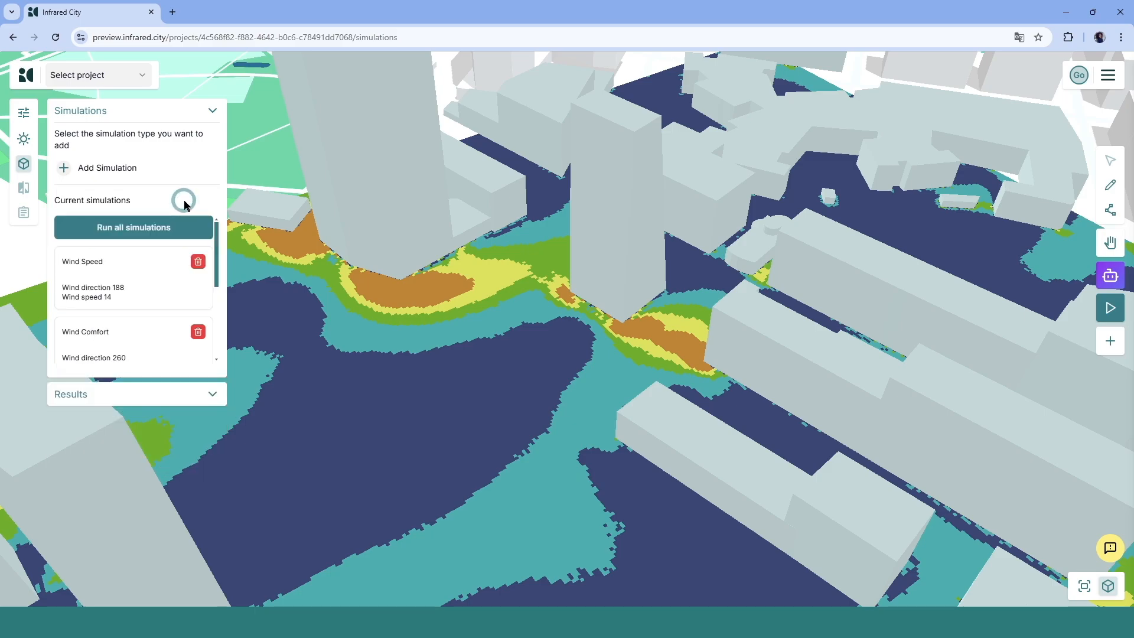
- Run all simulations and display the Wind Speed (1) results
{"action": "left_click", "coordinate": [163, 231]}
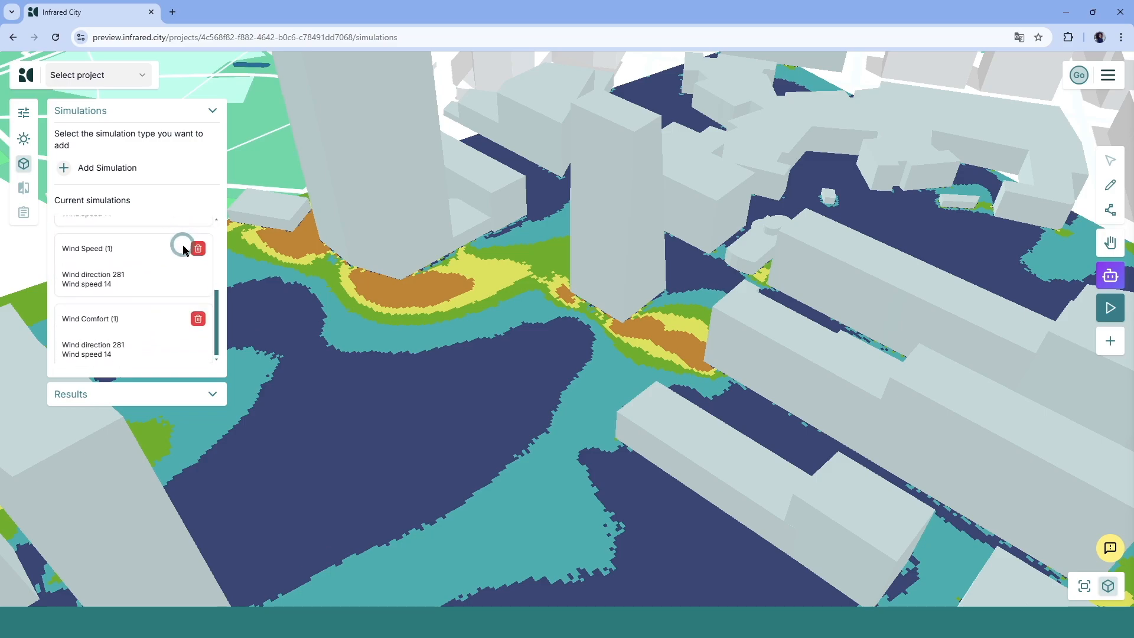
{"action": "left_click", "coordinate": [181, 393]}
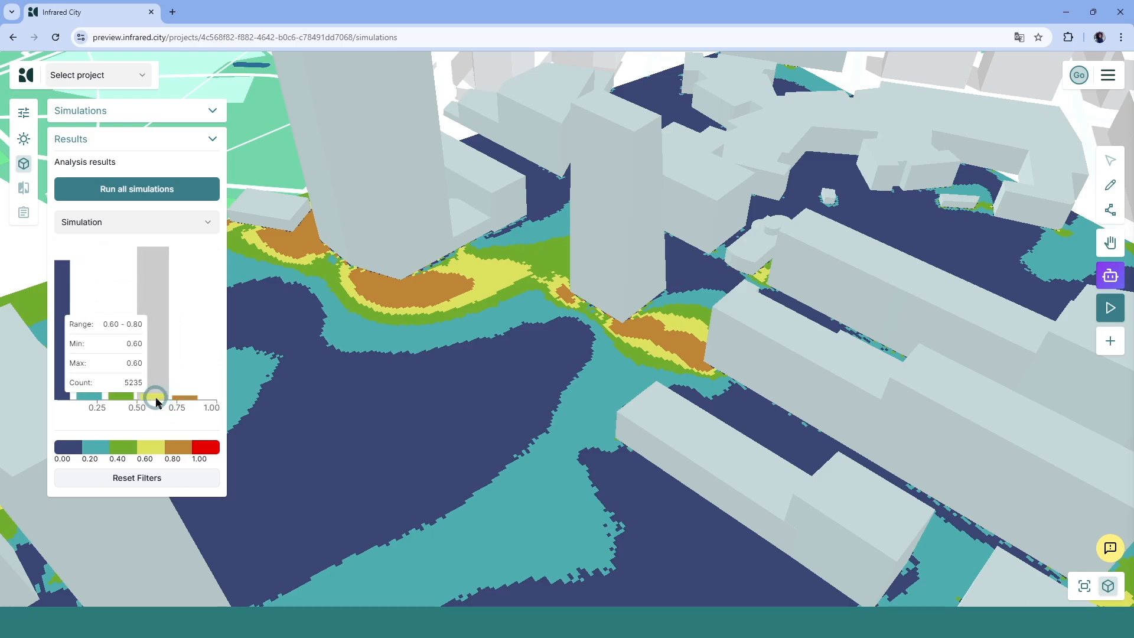
{"action": "left_click", "coordinate": [139, 221]}
{"action": "left_click", "coordinate": [136, 287]}
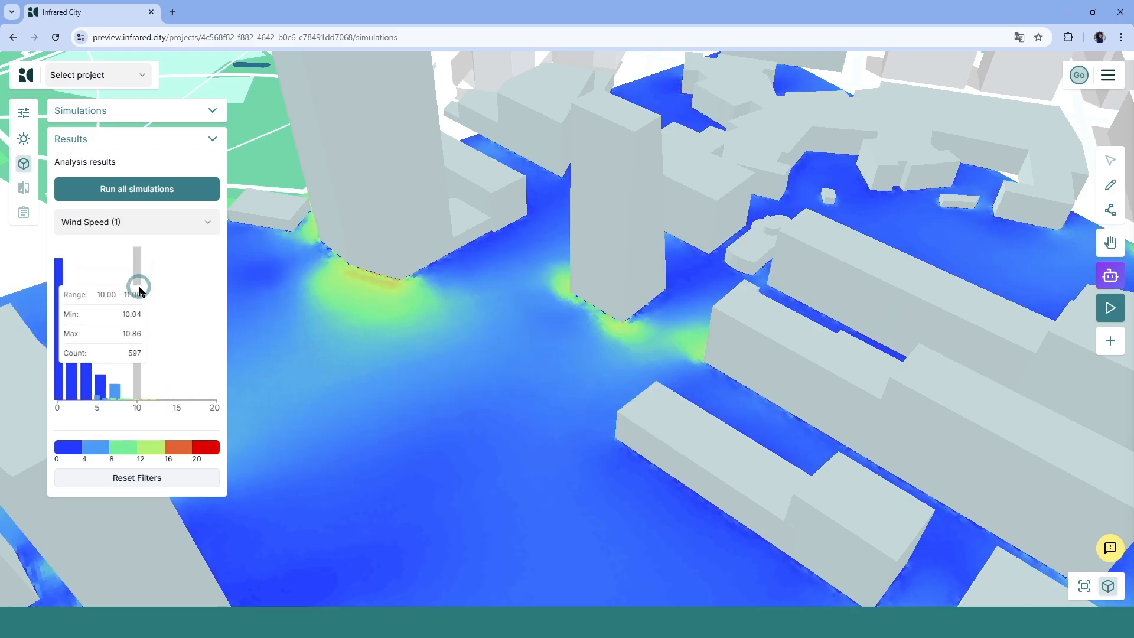
{"action": "right_click_drag", "start_coordinate": [416, 373], "coordinate": [472, 390]}
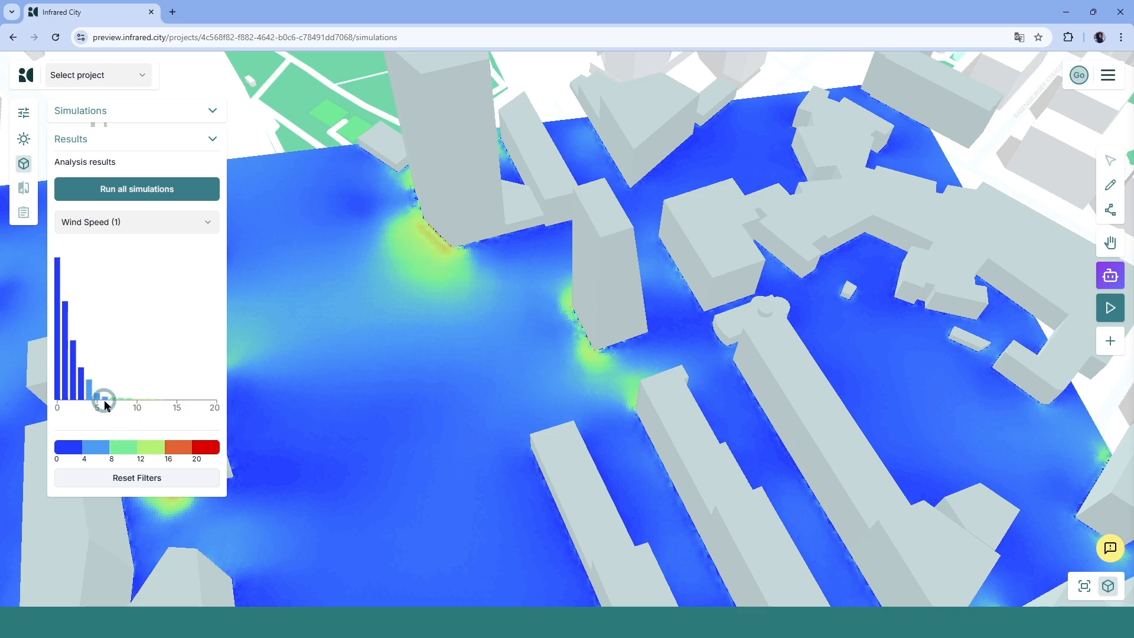
- Display the Wind Comfort (1) results and inspect the discomfort zones around the towers
{"action": "mouse_move", "coordinate": [138, 323]}
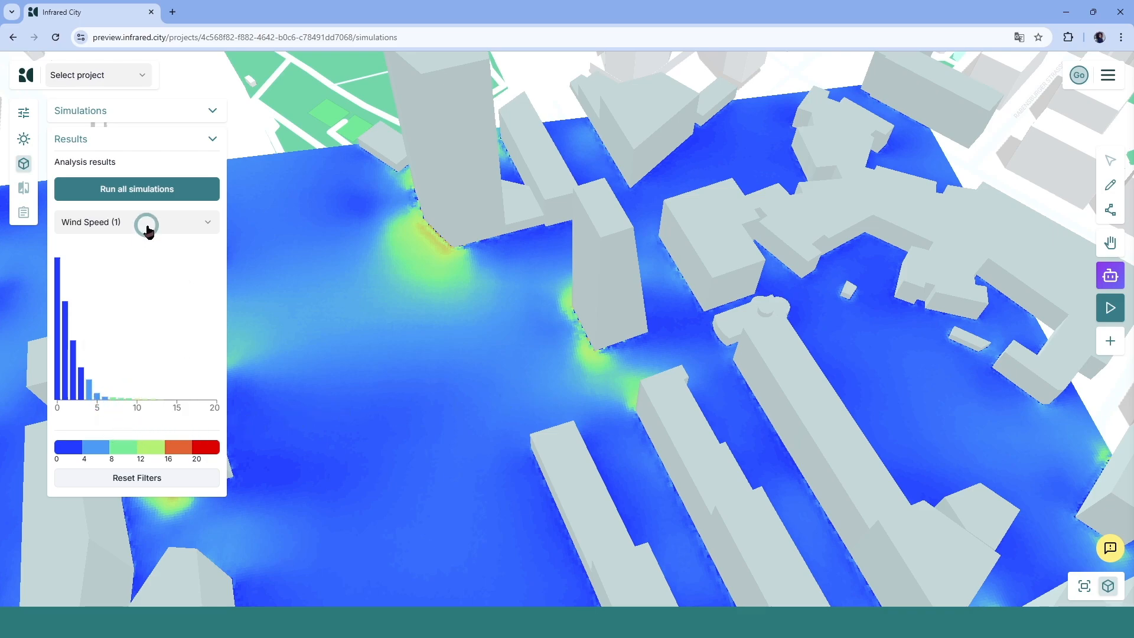
{"action": "left_click", "coordinate": [144, 225]}
{"action": "left_click", "coordinate": [147, 306]}
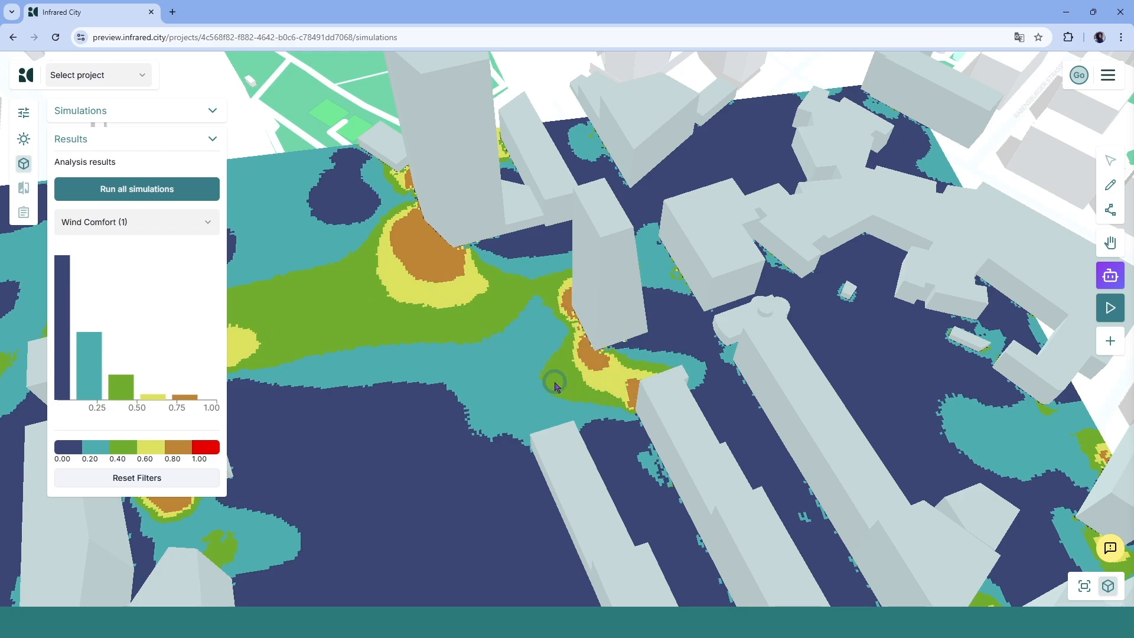
{"action": "scroll", "coordinate": [549, 375], "scroll_direction": "down", "scroll_amount": 4}
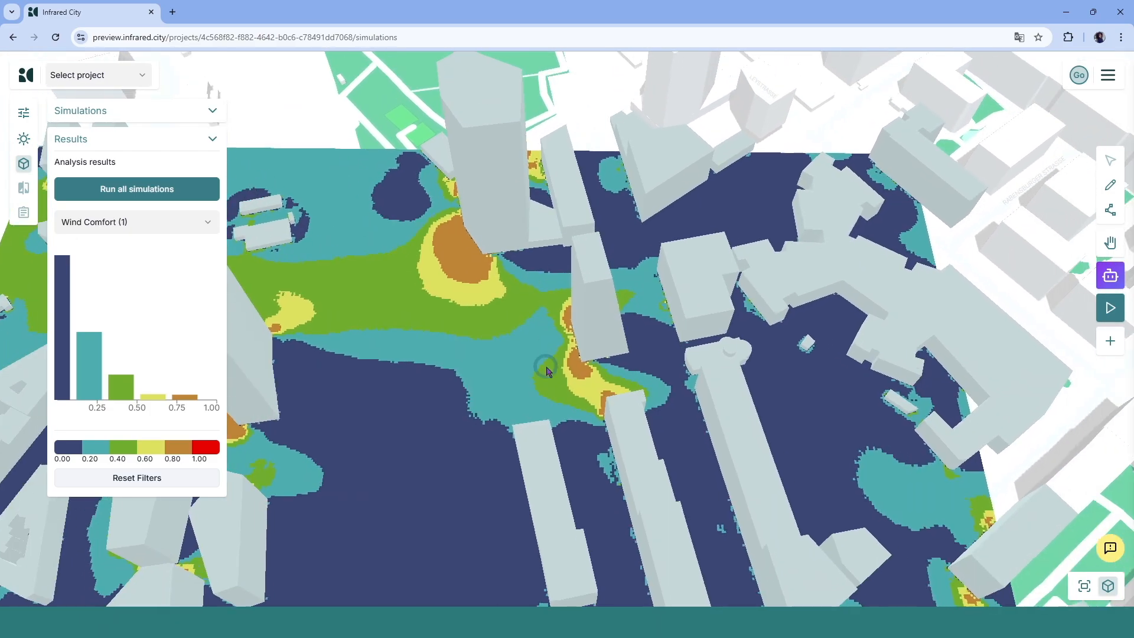
{"action": "scroll", "coordinate": [545, 308], "scroll_direction": "up", "scroll_amount": 4}
{"action": "right_click_drag", "start_coordinate": [532, 346], "coordinate": [521, 262]}
{"action": "scroll", "coordinate": [520, 309], "scroll_direction": "down", "scroll_amount": 2}
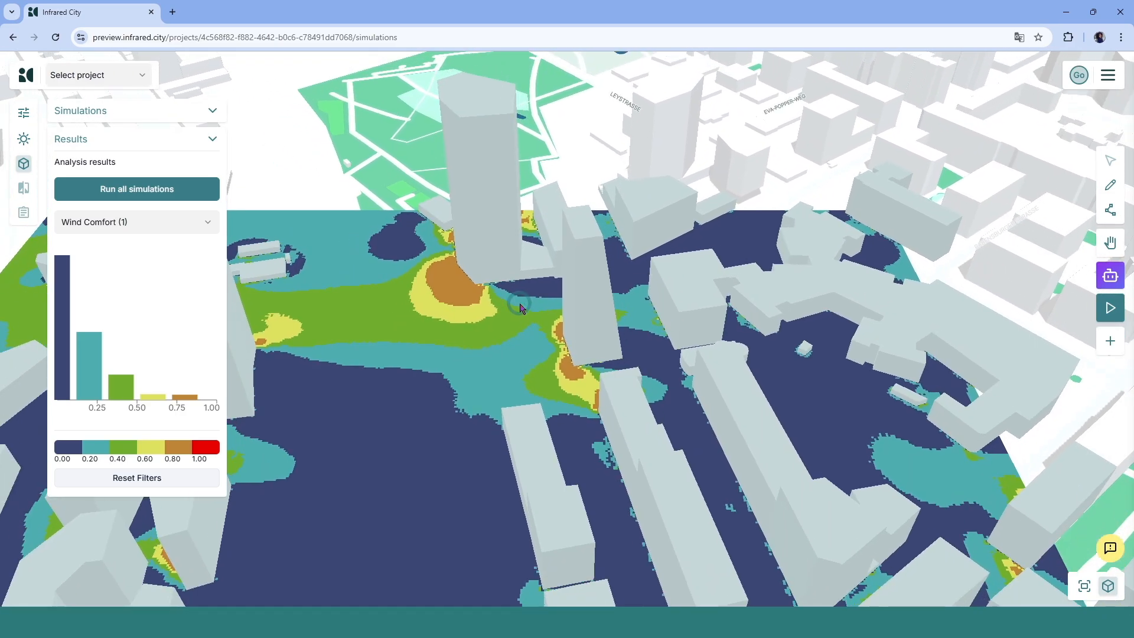
- Edit the 3D scene to move the slender tower toward the tall tower, then run all simulations
{"action": "left_click", "coordinate": [1109, 188]}
{"action": "left_click", "coordinate": [583, 328]}
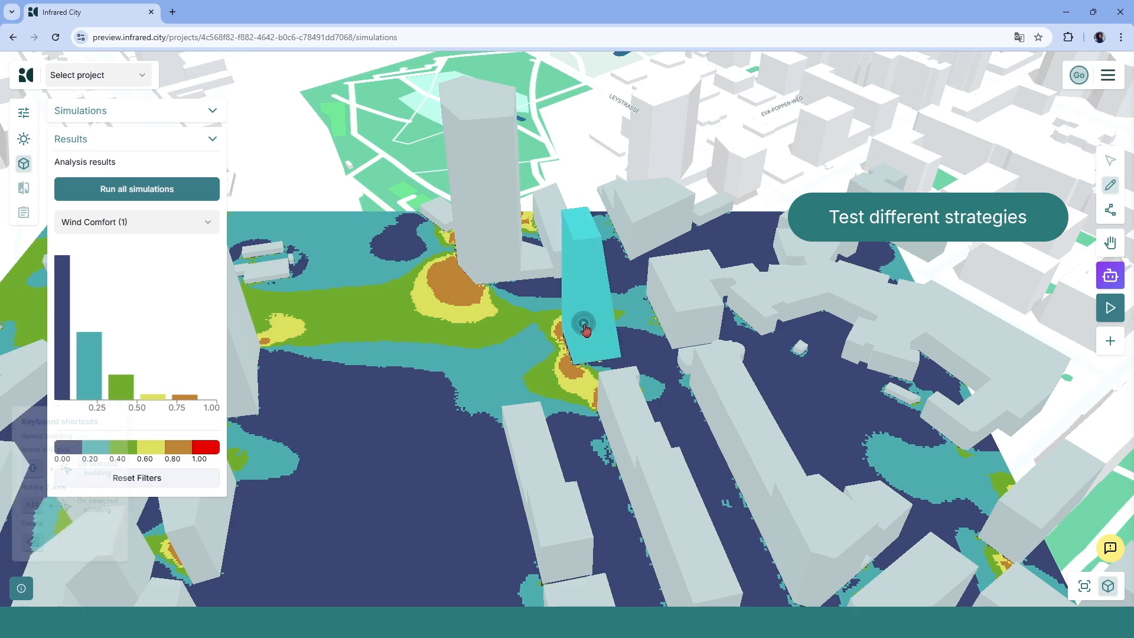
{"action": "left_click_drag", "start_coordinate": [584, 322], "coordinate": [553, 346]}
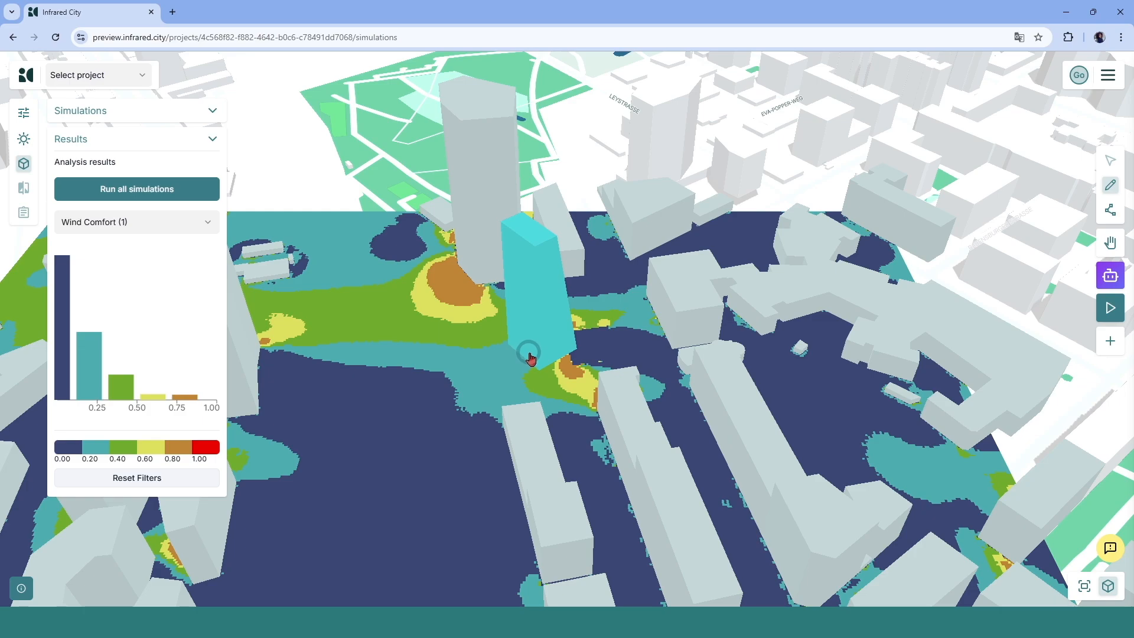
{"action": "left_click", "coordinate": [1111, 185]}
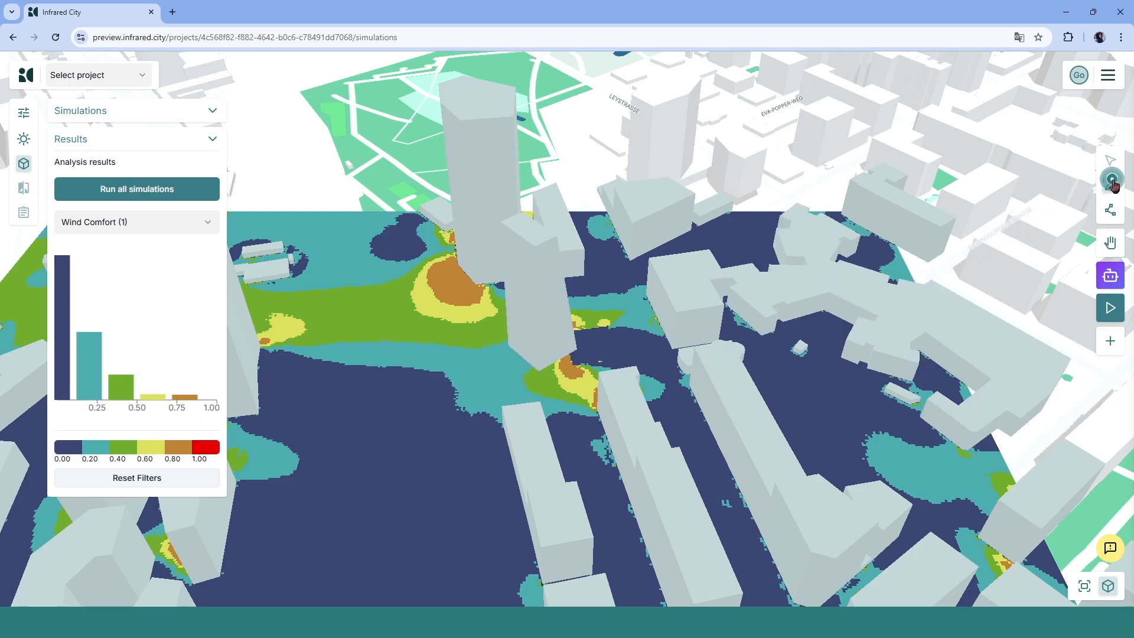
{"action": "left_click", "coordinate": [151, 190]}
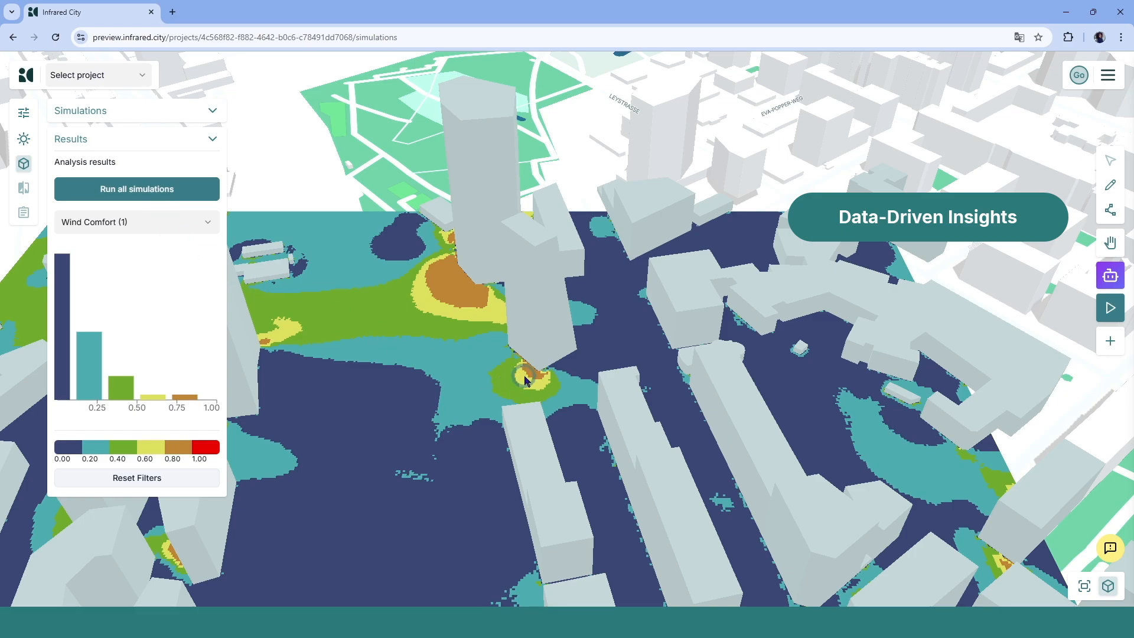
- Orbit the view and display the Wind Speed (1) results
{"action": "right_click_drag", "start_coordinate": [525, 376], "coordinate": [572, 375]}
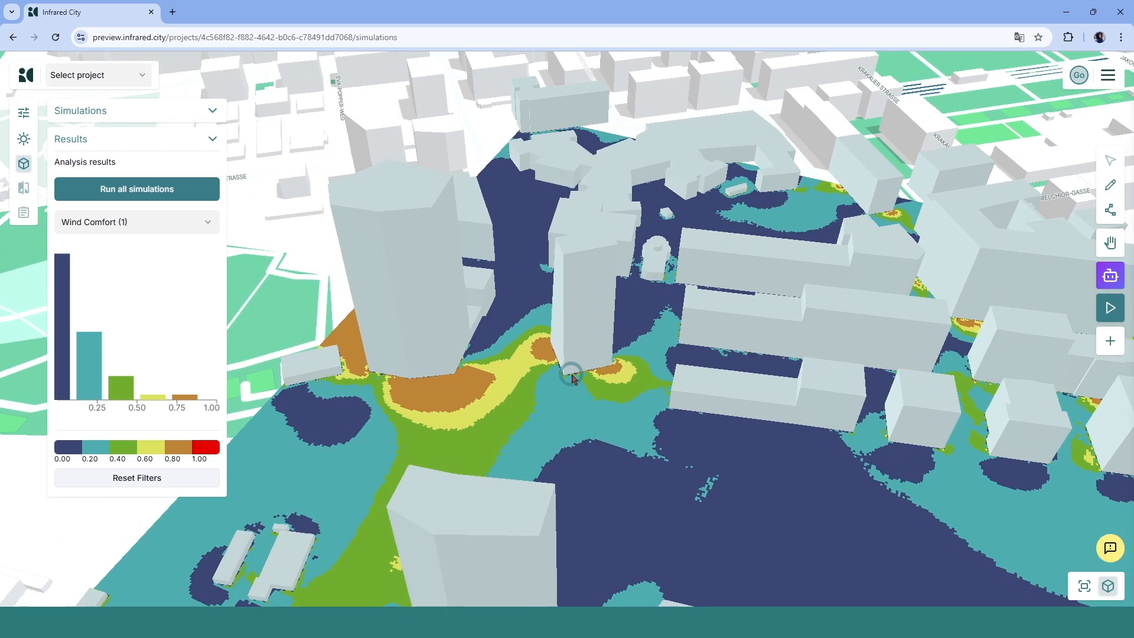
{"action": "left_click", "coordinate": [147, 222]}
{"action": "left_click", "coordinate": [148, 289]}
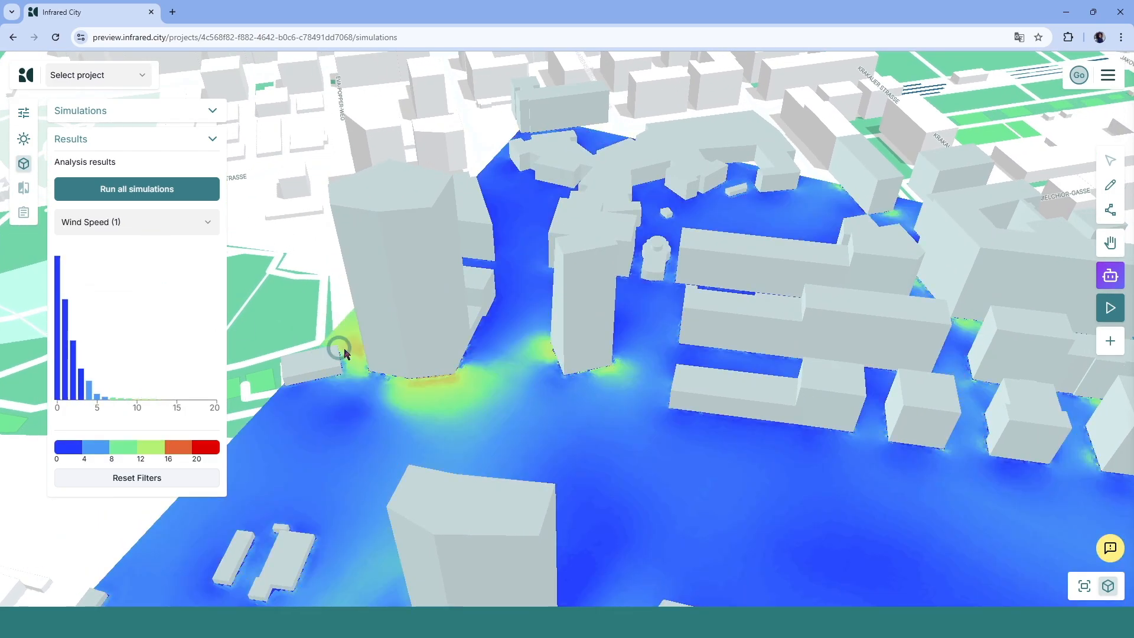
- Select the slender tower in the 3D scene editor and move it further north-east beside the tall tower
{"action": "mouse_move", "coordinate": [507, 426]}
{"action": "right_mouse_down"}
{"action": "mouse_move", "coordinate": [506, 461]}
{"action": "mouse_move", "coordinate": [459, 441]}
{"action": "mouse_move", "coordinate": [539, 329]}
{"action": "right_mouse_up"}
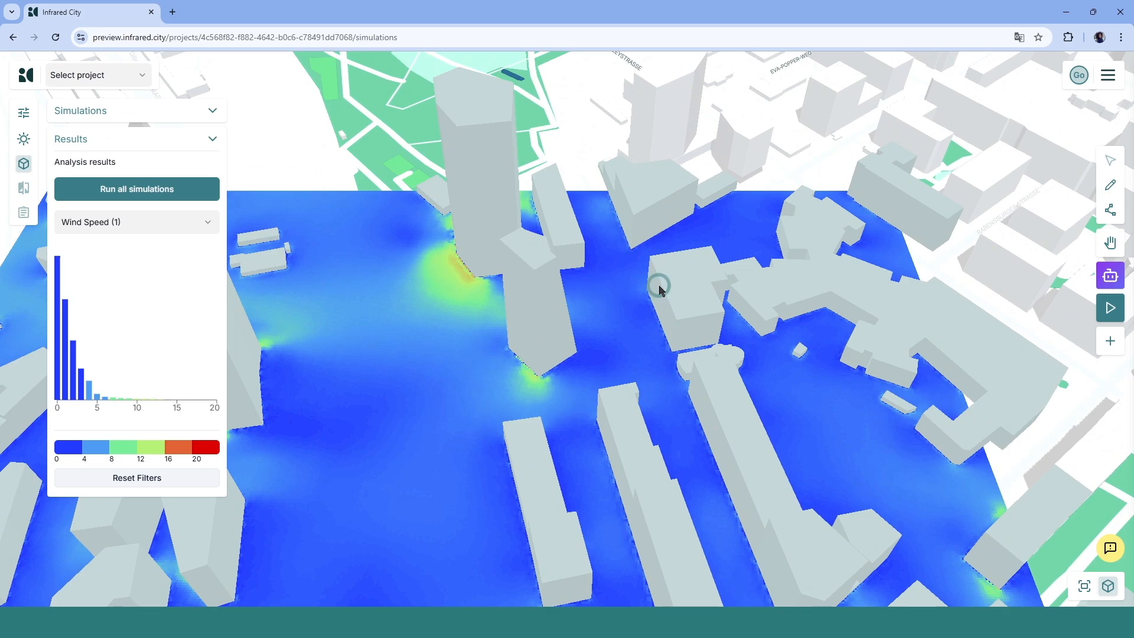
{"action": "left_click", "coordinate": [1106, 187]}
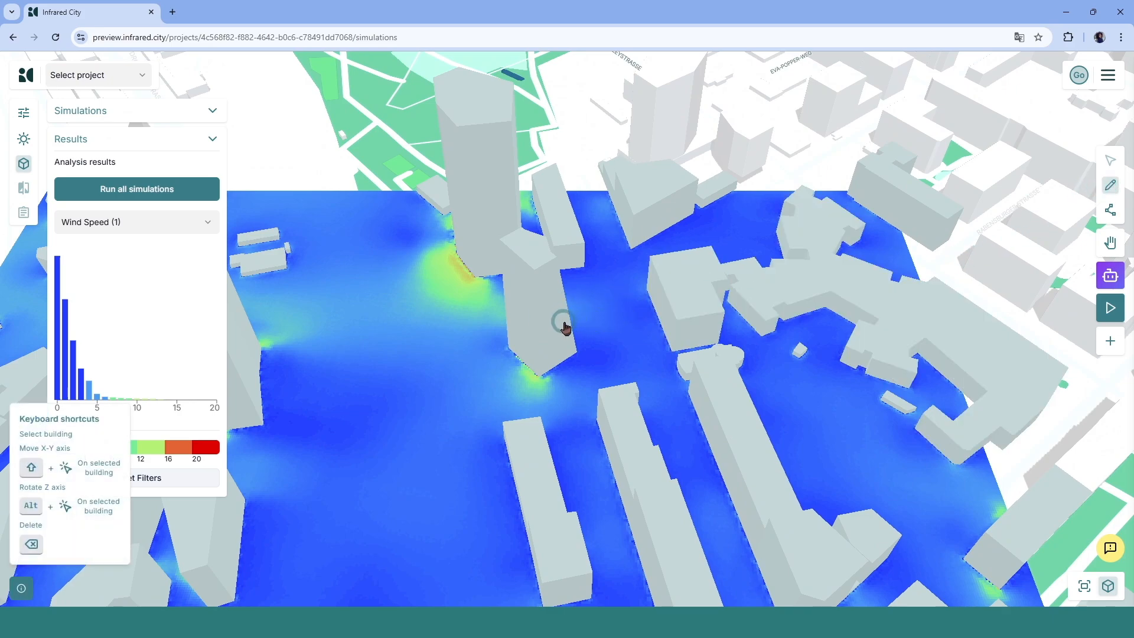
{"action": "left_click", "coordinate": [544, 319]}
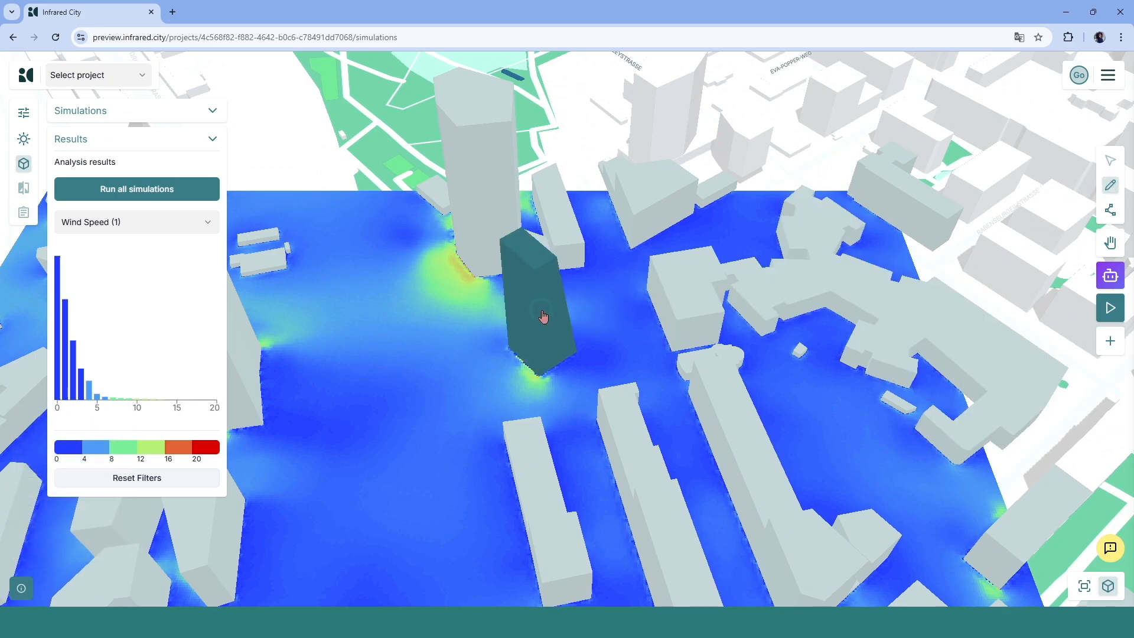
{"action": "left_click", "coordinate": [544, 314]}
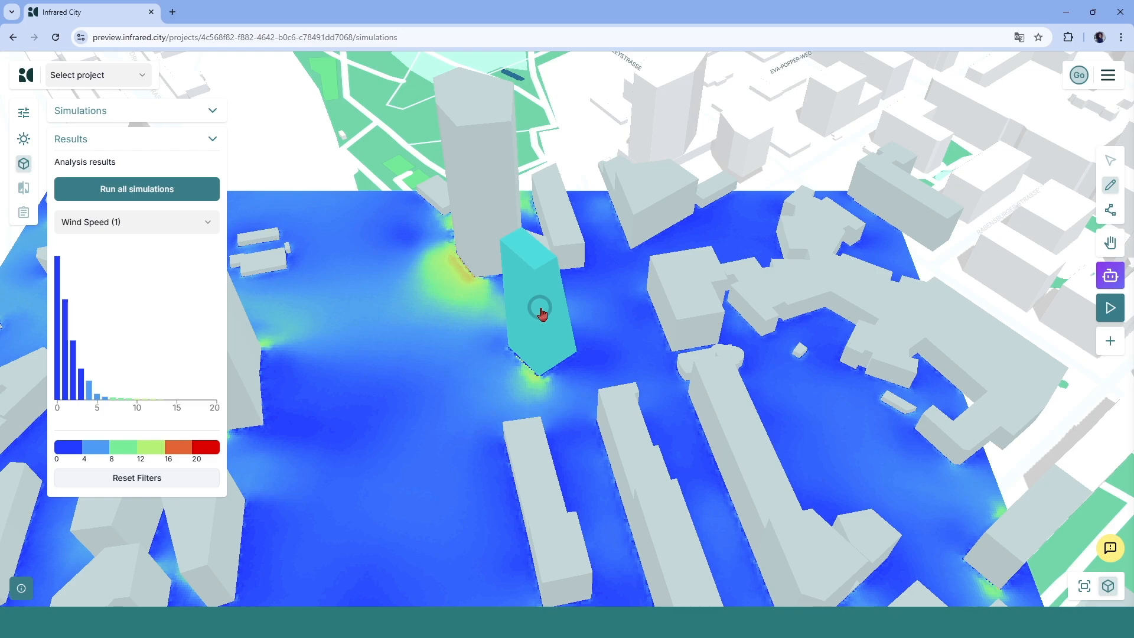
{"action": "left_click_drag", "start_coordinate": [542, 313], "coordinate": [569, 348]}
{"action": "right_click_drag", "start_coordinate": [570, 348], "coordinate": [557, 392]}
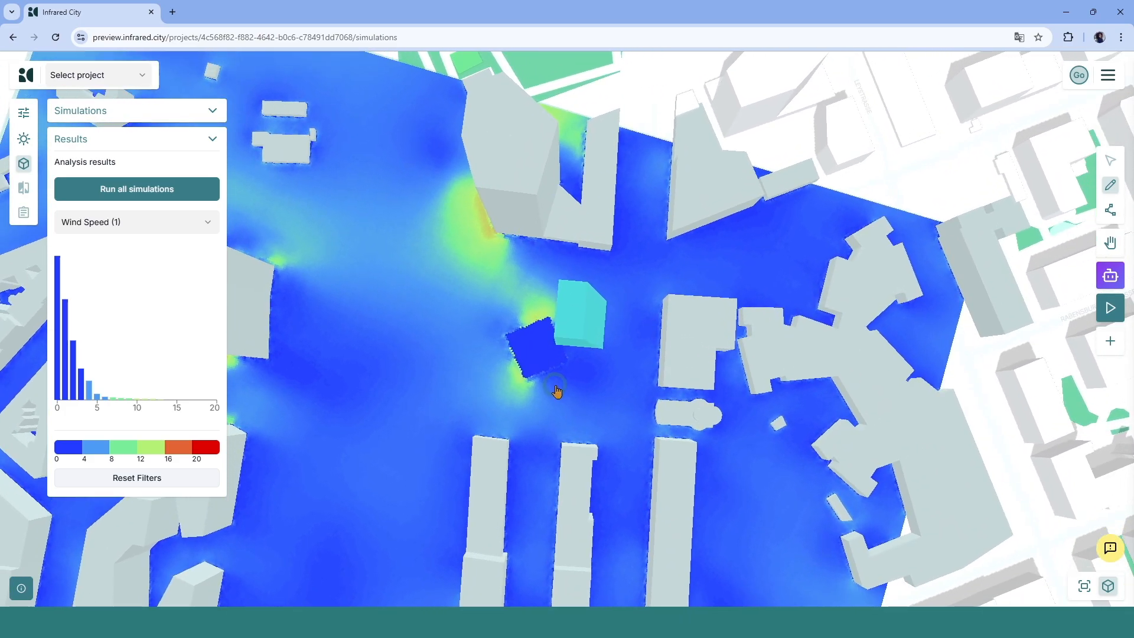
- Run all simulations and display the Wind Comfort (1) results
{"action": "left_click", "coordinate": [143, 191]}
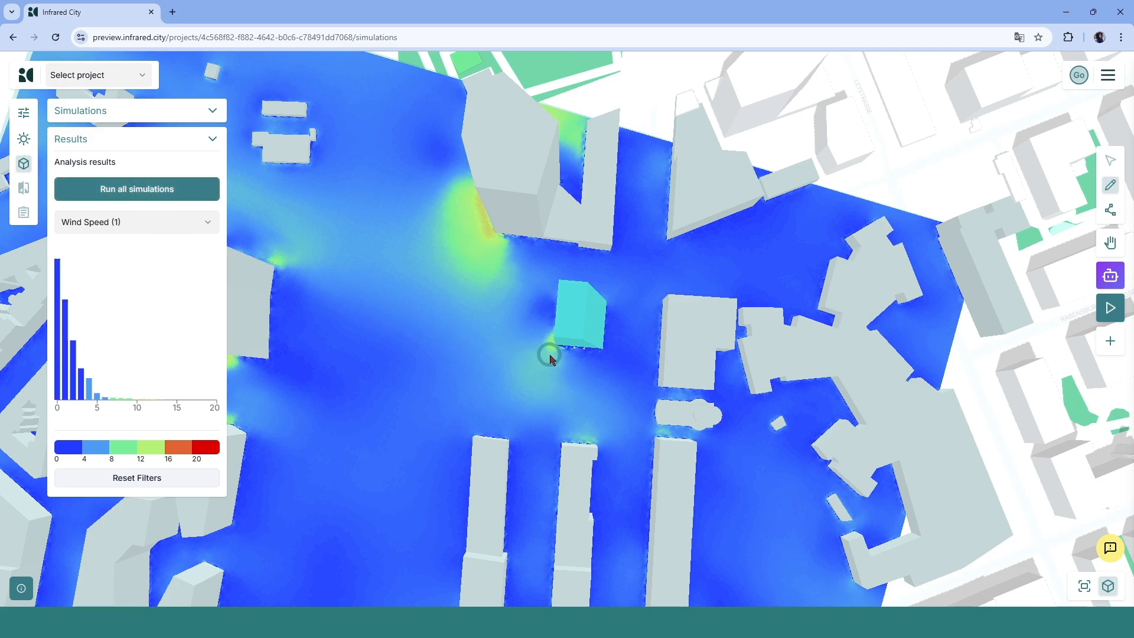
{"action": "left_click", "coordinate": [198, 226]}
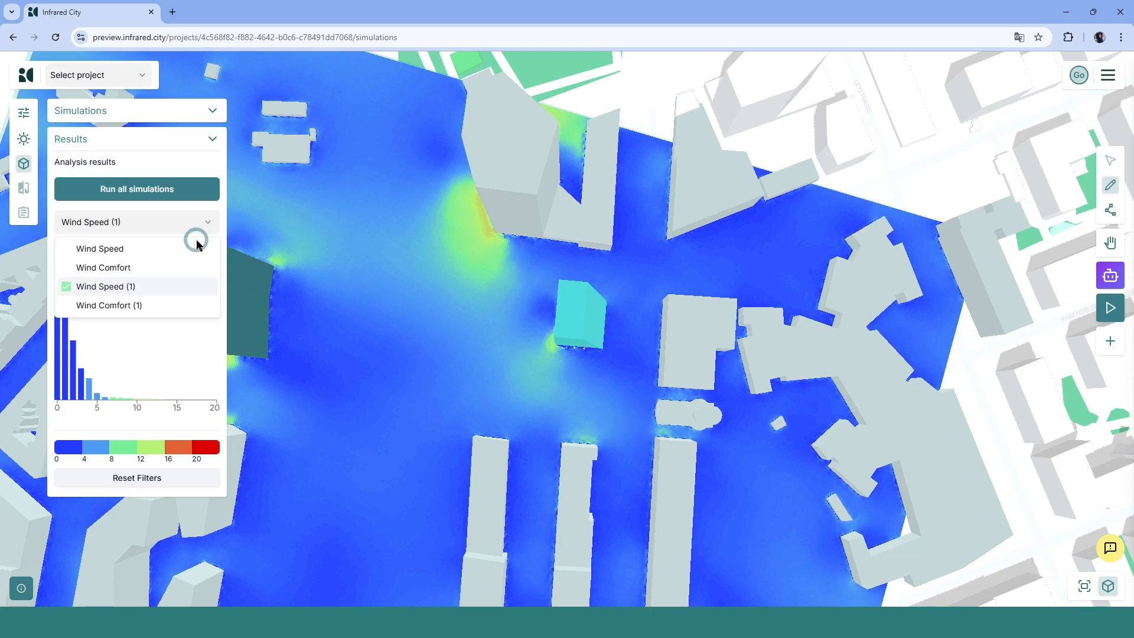
{"action": "left_click", "coordinate": [195, 306]}
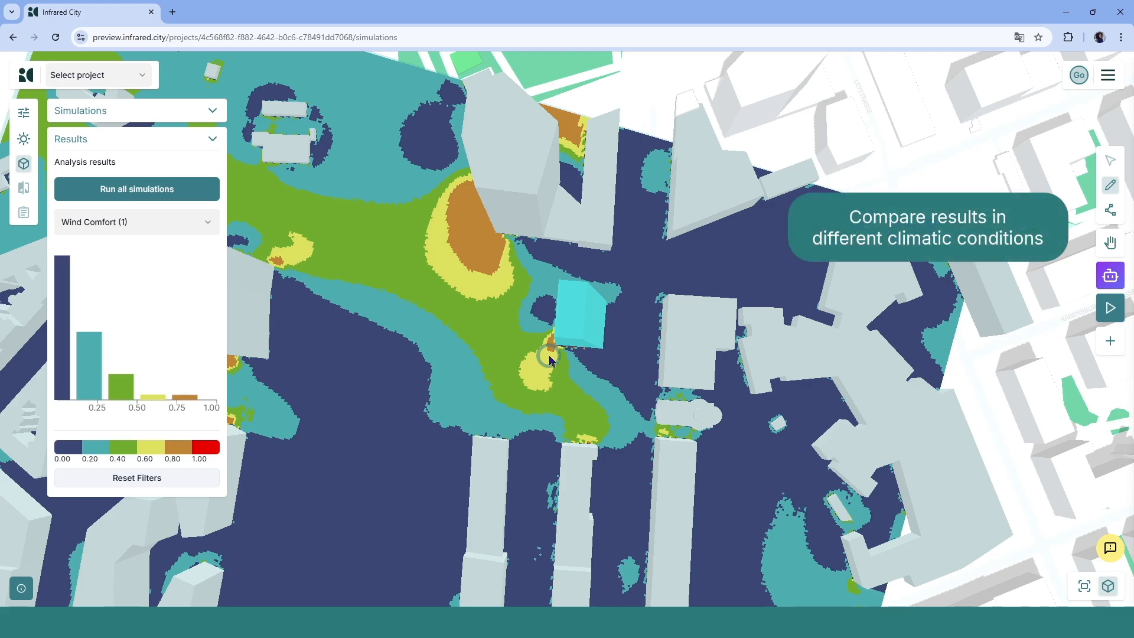
- Open the climate dashboard's wind panel, scroll through the wind charts and filter the data to Summer
{"action": "left_click", "coordinate": [23, 141]}
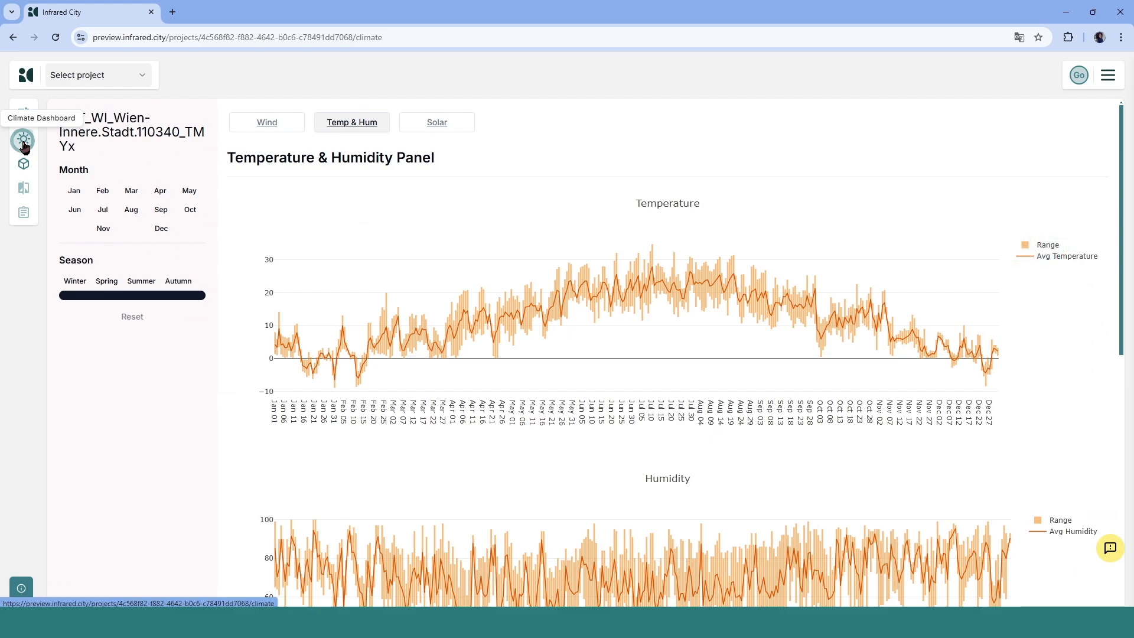
{"action": "left_click", "coordinate": [270, 122]}
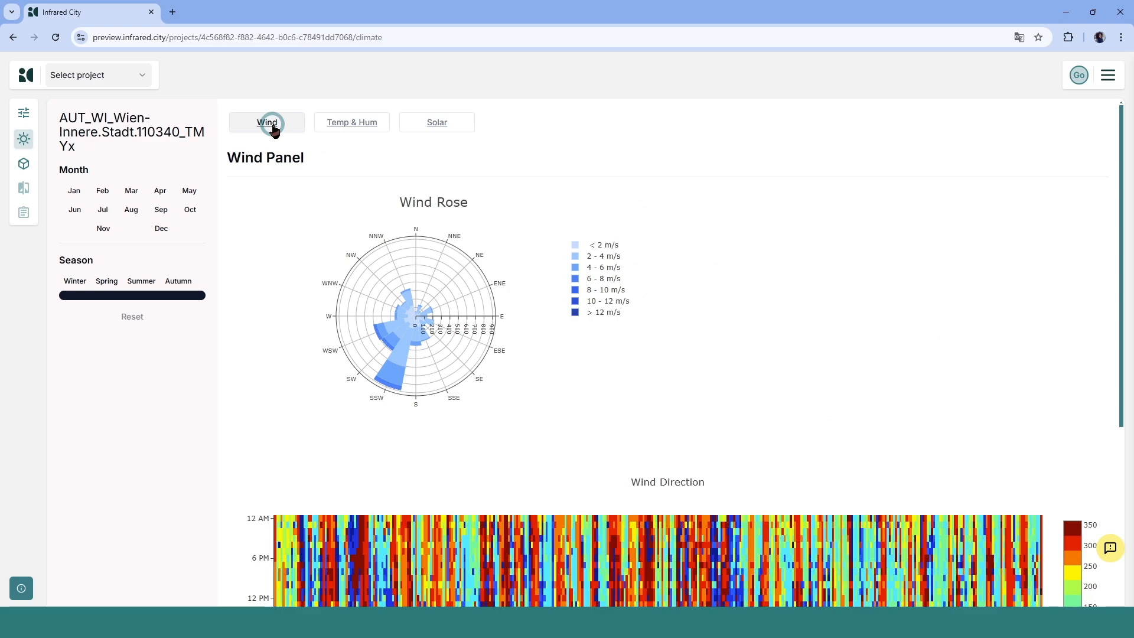
{"action": "scroll", "coordinate": [542, 343], "scroll_direction": "down", "scroll_amount": 3}
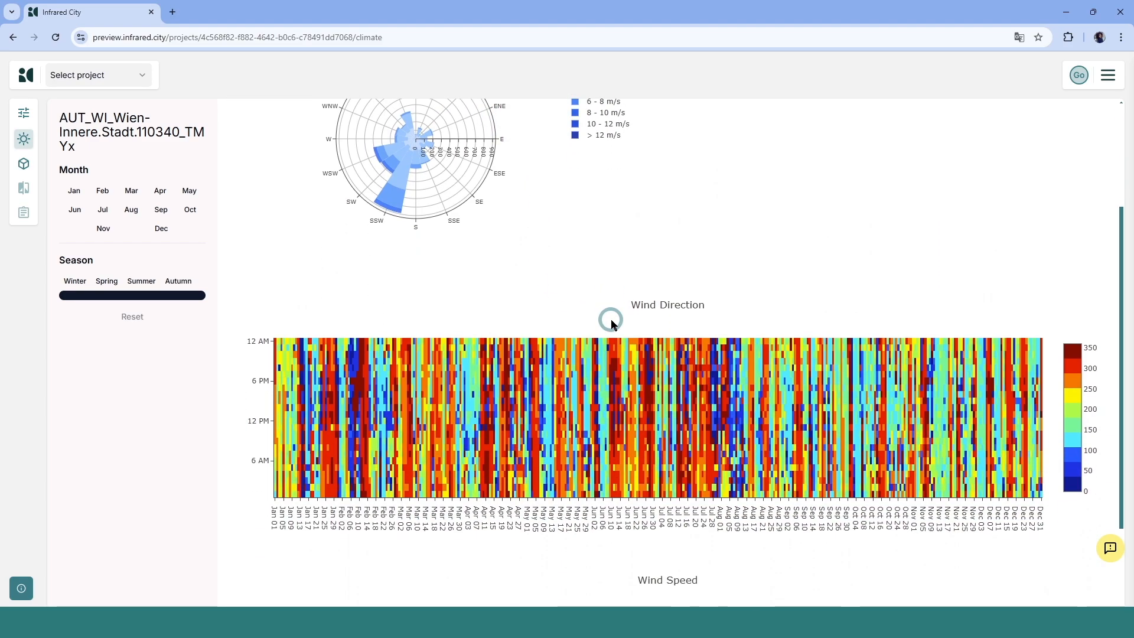
{"action": "scroll", "coordinate": [611, 319], "scroll_direction": "down", "scroll_amount": 4}
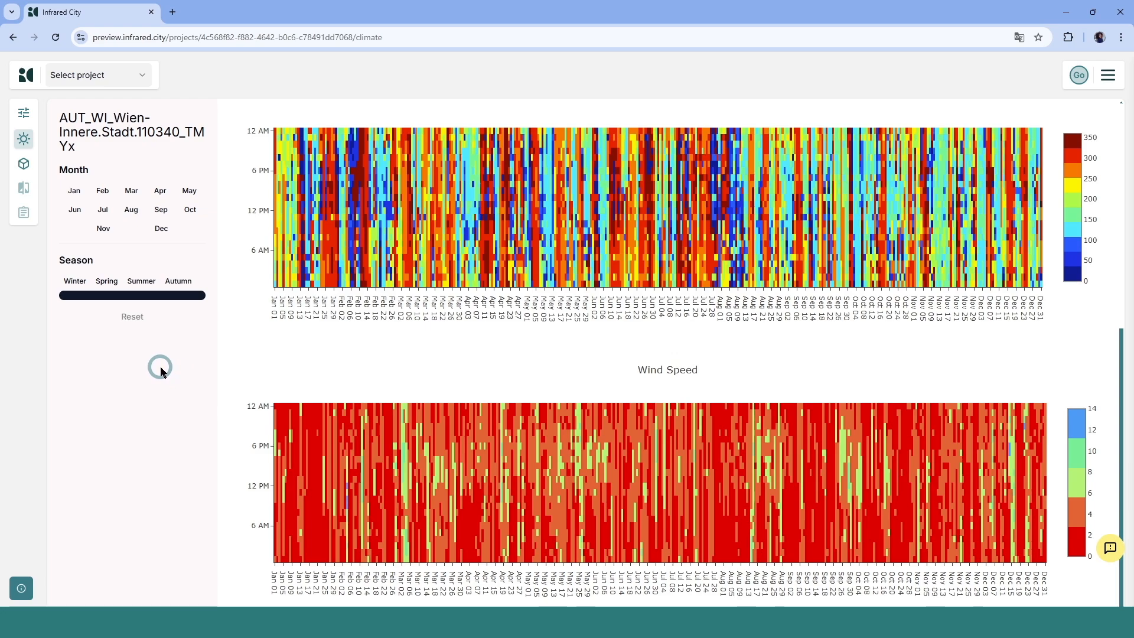
{"action": "left_click", "coordinate": [141, 281]}
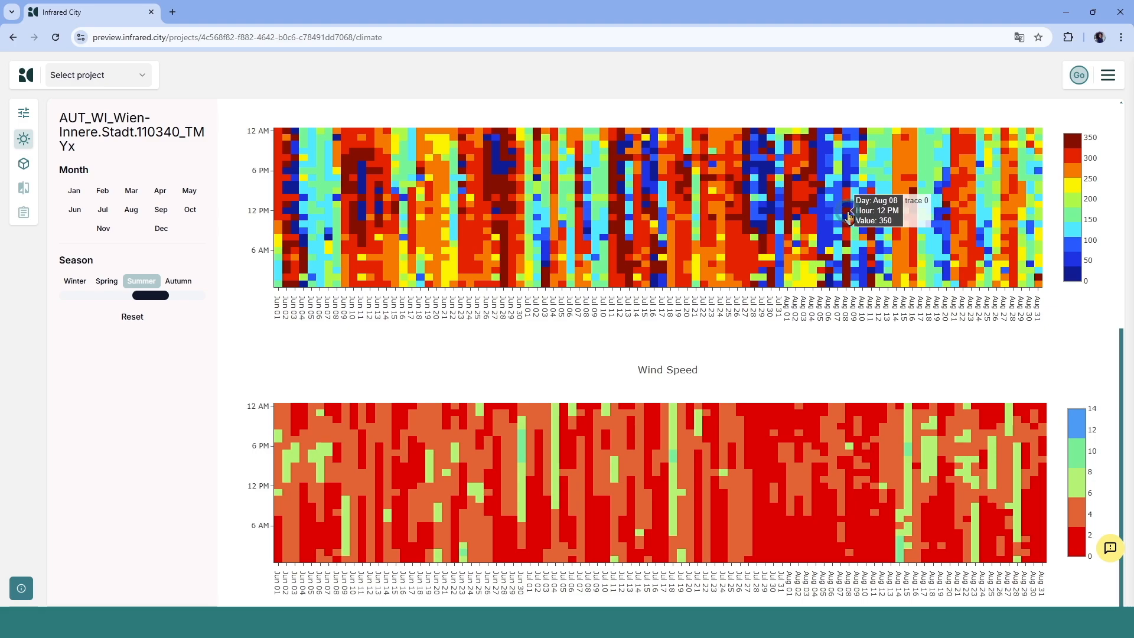
- Return to the simulations and add a Wind Speed simulation with speed 6 and direction 84, then save it
{"action": "left_click", "coordinate": [23, 163]}
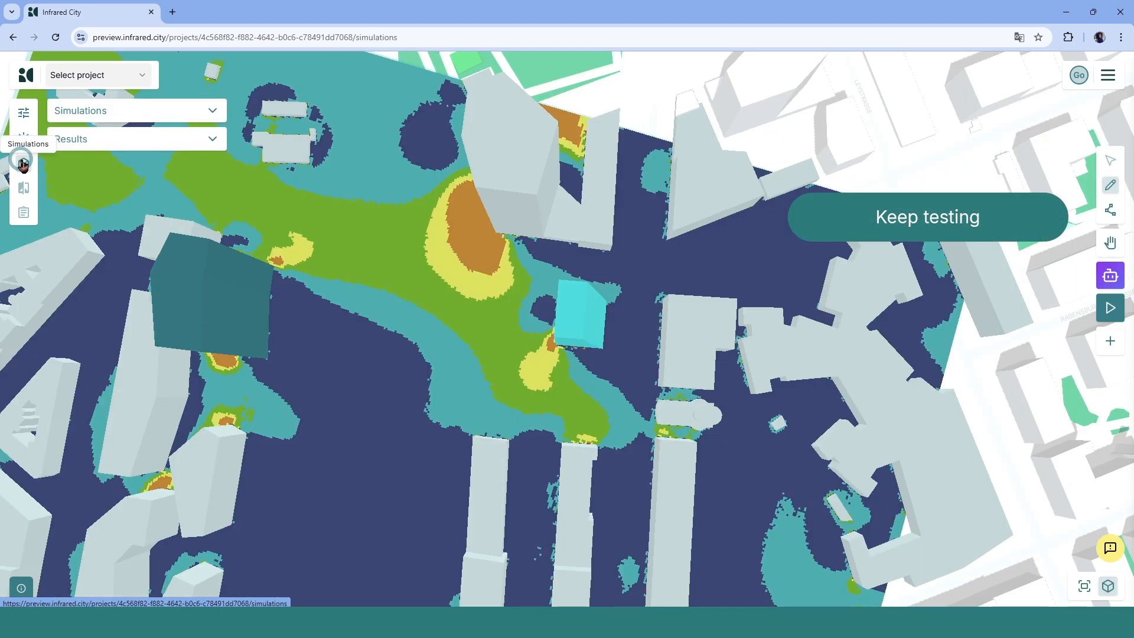
{"action": "left_click", "coordinate": [142, 110]}
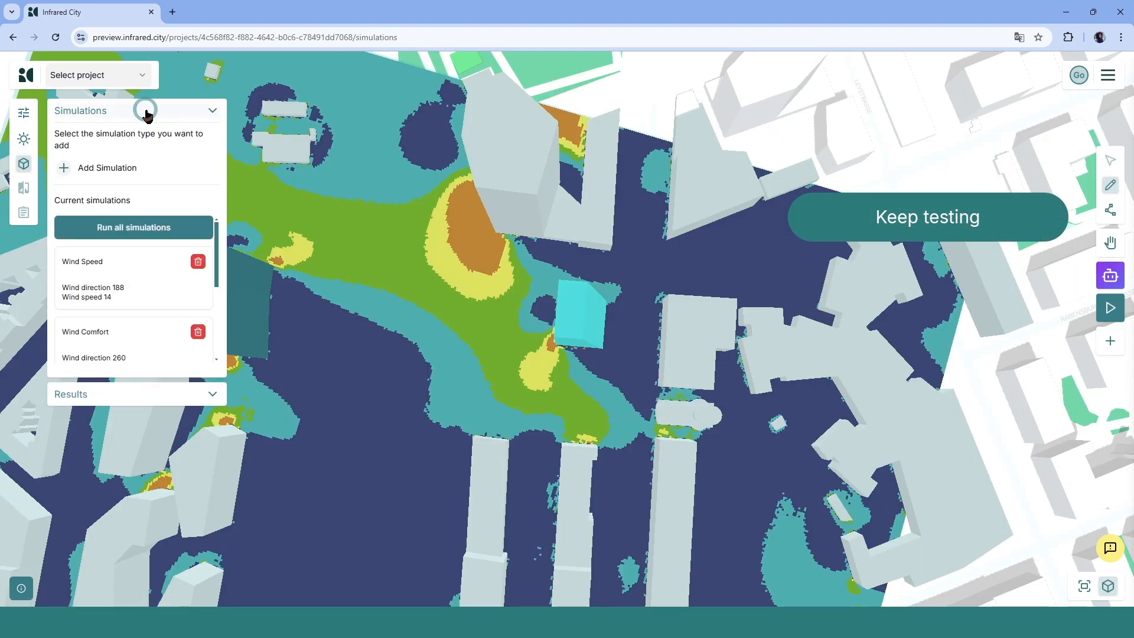
{"action": "left_click", "coordinate": [67, 168]}
{"action": "left_click", "coordinate": [81, 188]}
{"action": "left_click_drag", "start_coordinate": [88, 232], "coordinate": [81, 232]}
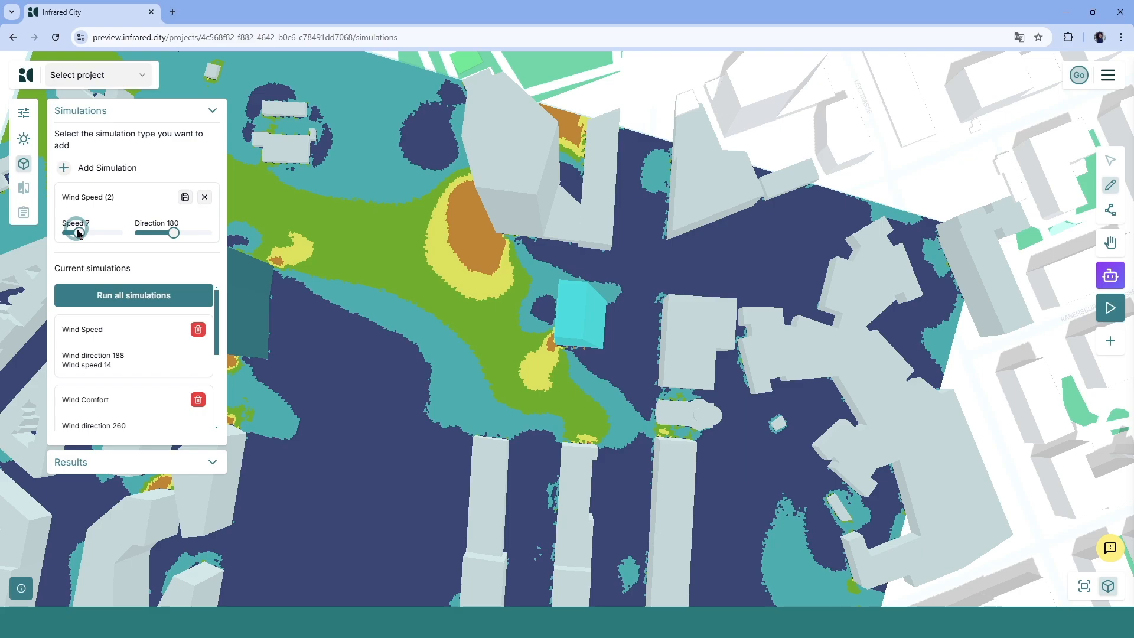
{"action": "left_click_drag", "start_coordinate": [173, 233], "coordinate": [155, 235]}
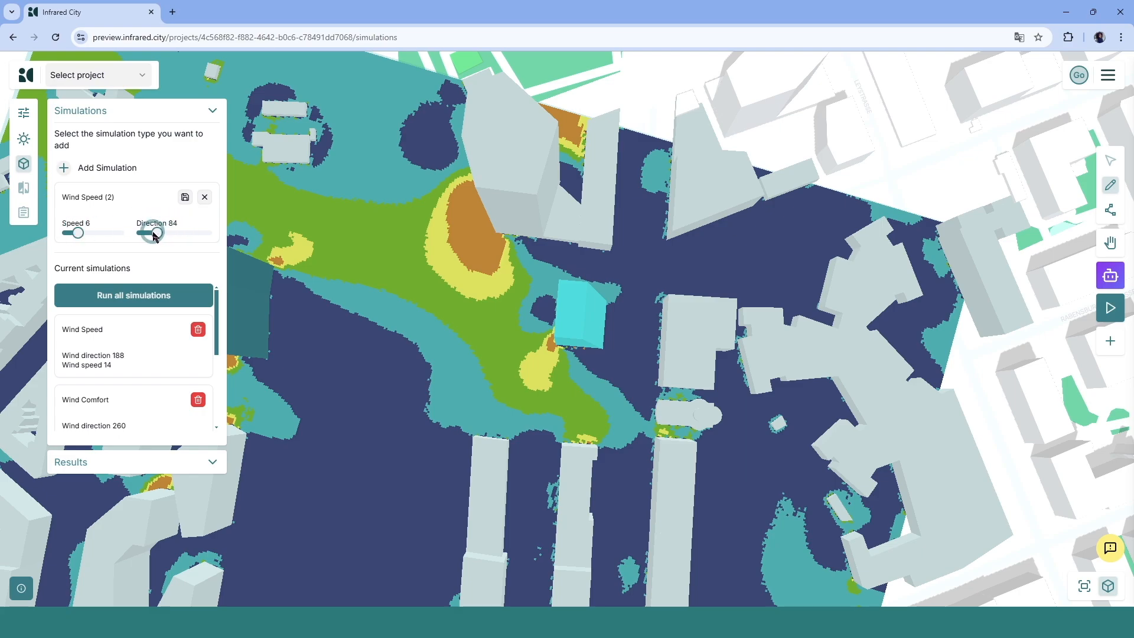
{"action": "left_click", "coordinate": [185, 197]}
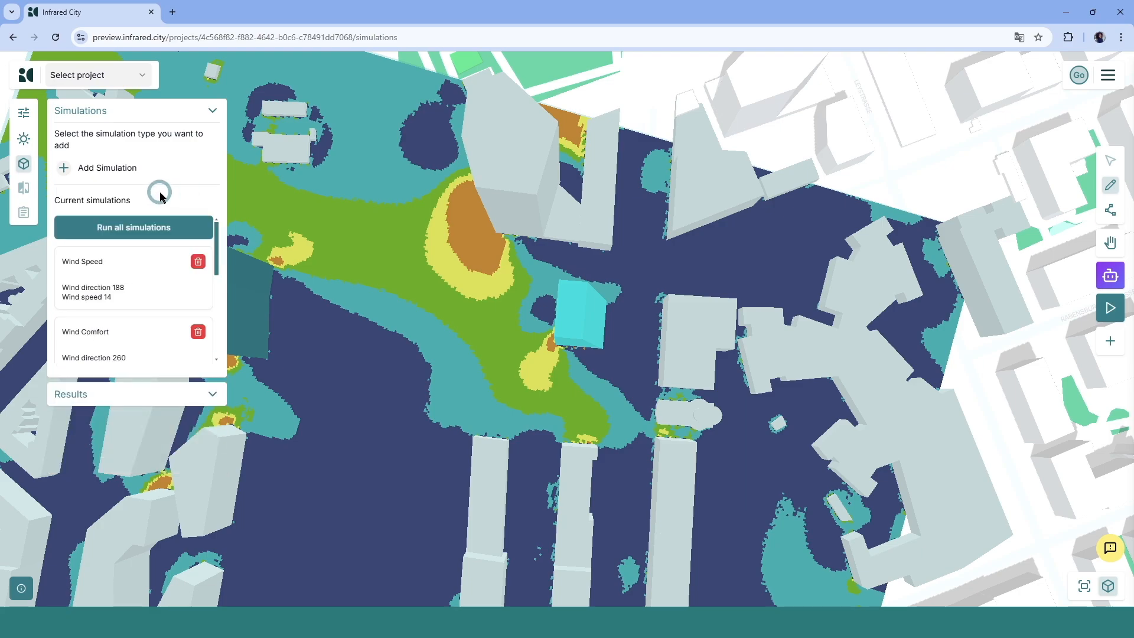
- Add a Wind Comfort simulation with comfort 6 and direction 79, then save it
{"action": "left_click", "coordinate": [61, 171]}
{"action": "left_click", "coordinate": [80, 208]}
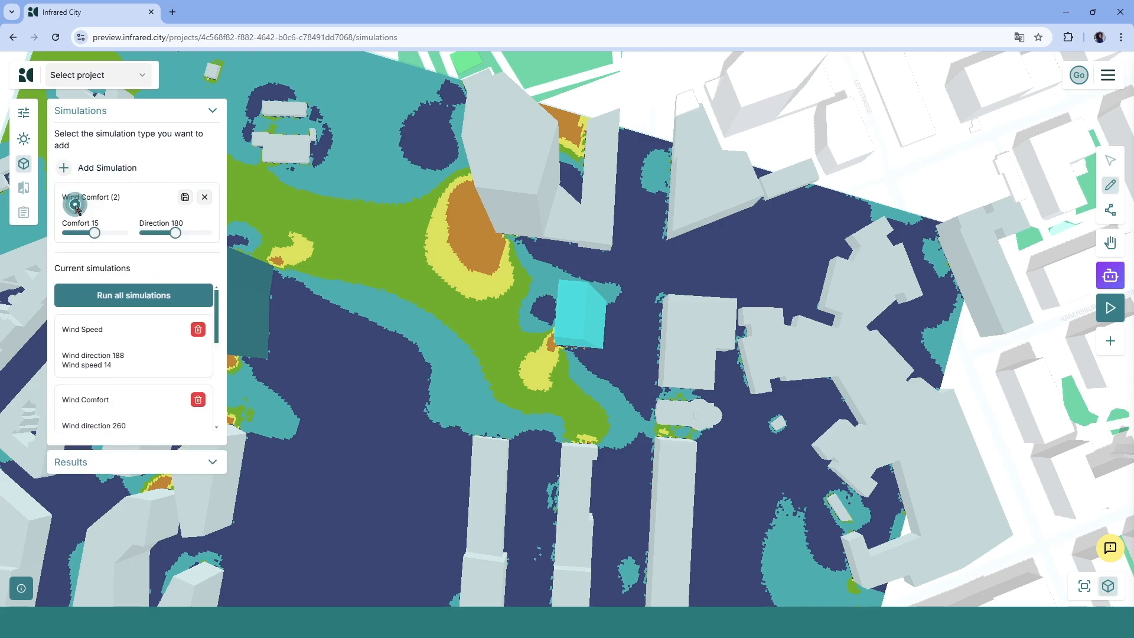
{"action": "left_click_drag", "start_coordinate": [97, 236], "coordinate": [79, 235]}
{"action": "left_click_drag", "start_coordinate": [175, 232], "coordinate": [158, 235]}
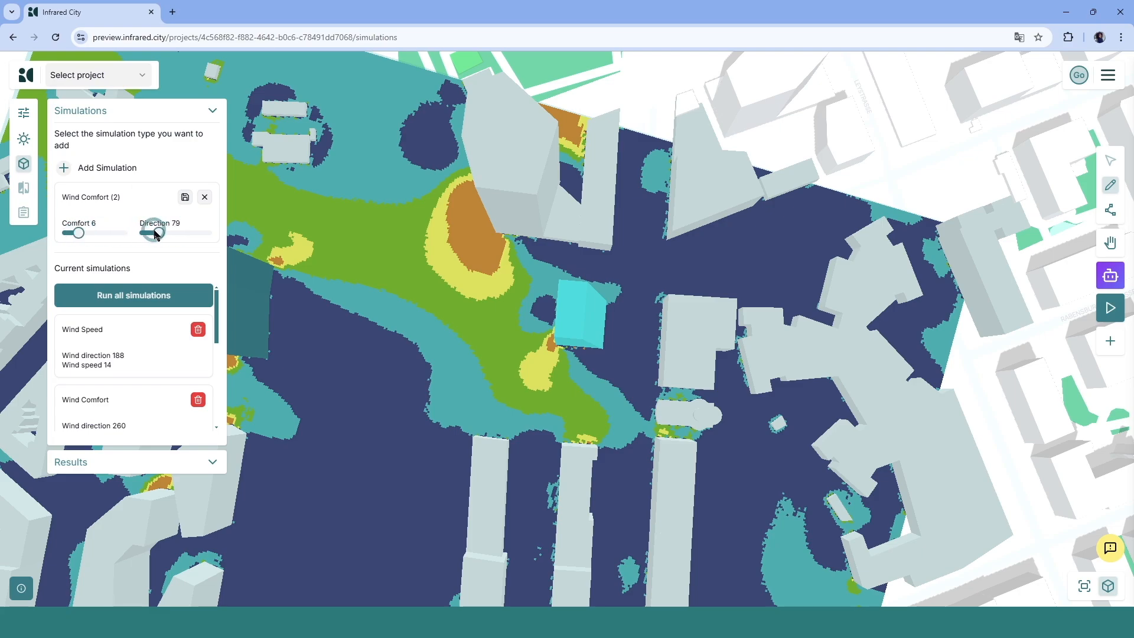
{"action": "left_click", "coordinate": [185, 199]}
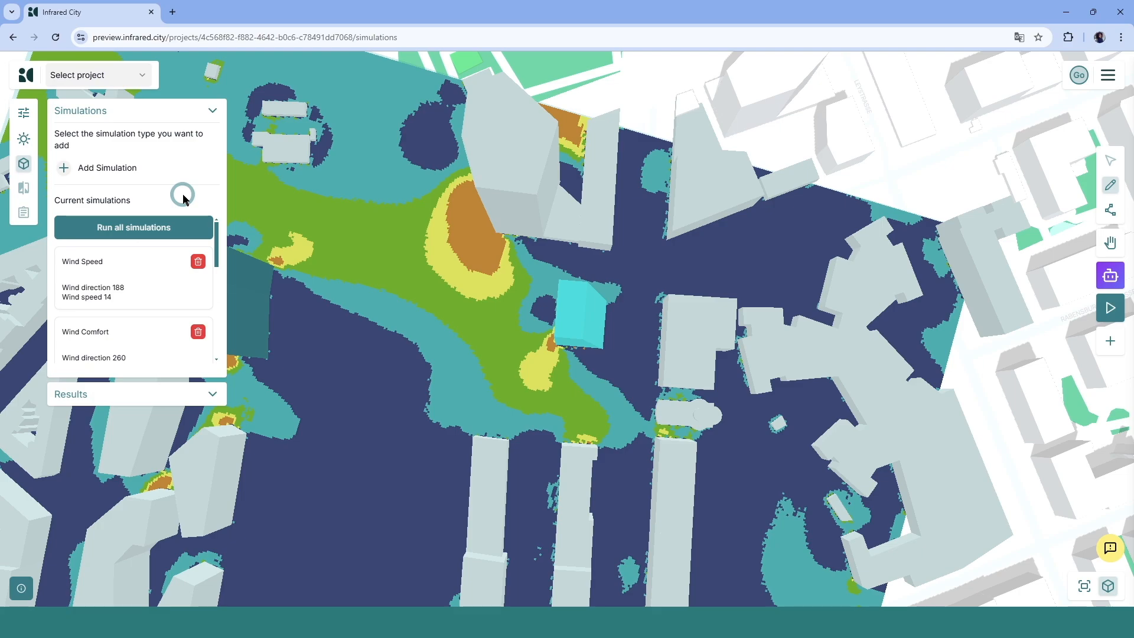
- Run all simulations and display the Wind Speed (2) results
{"action": "left_click", "coordinate": [166, 230]}
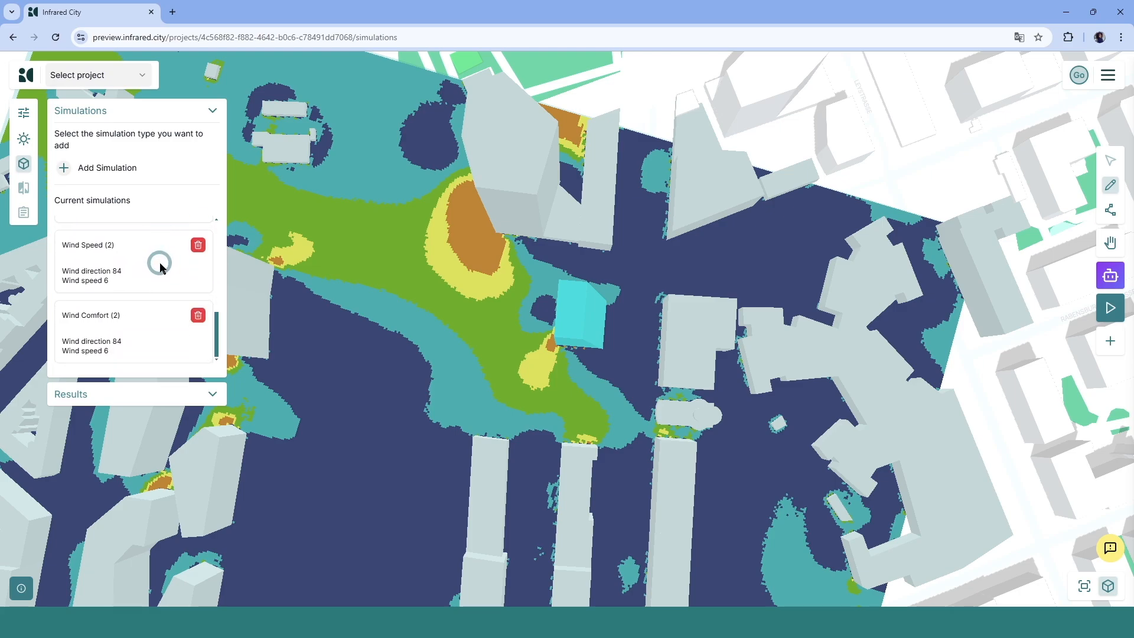
{"action": "left_click", "coordinate": [158, 395]}
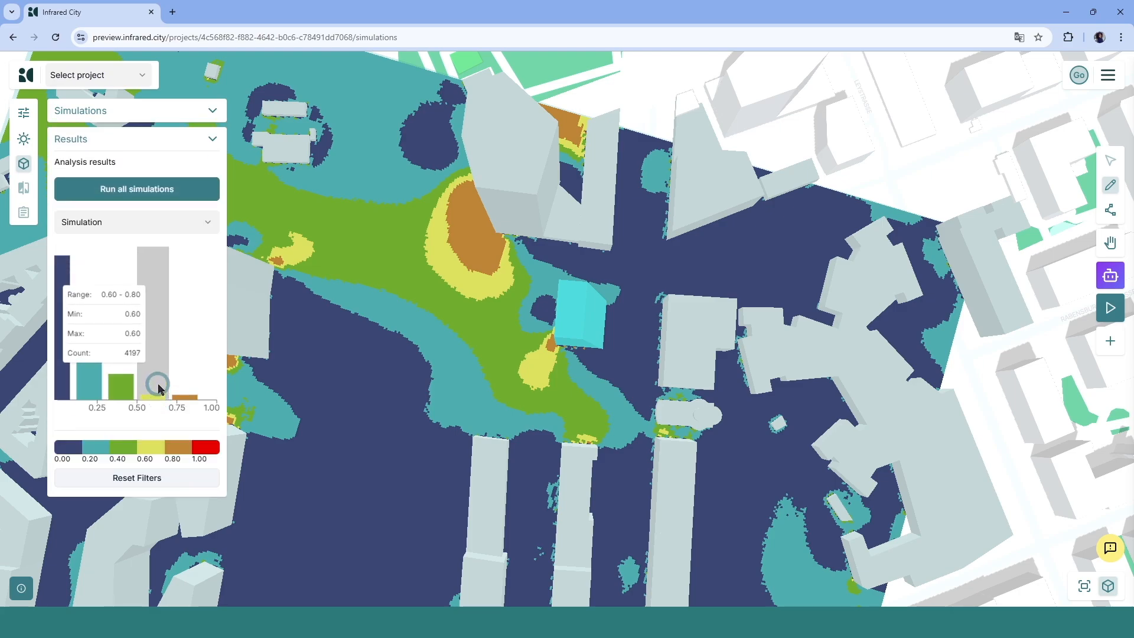
{"action": "left_click", "coordinate": [148, 221]}
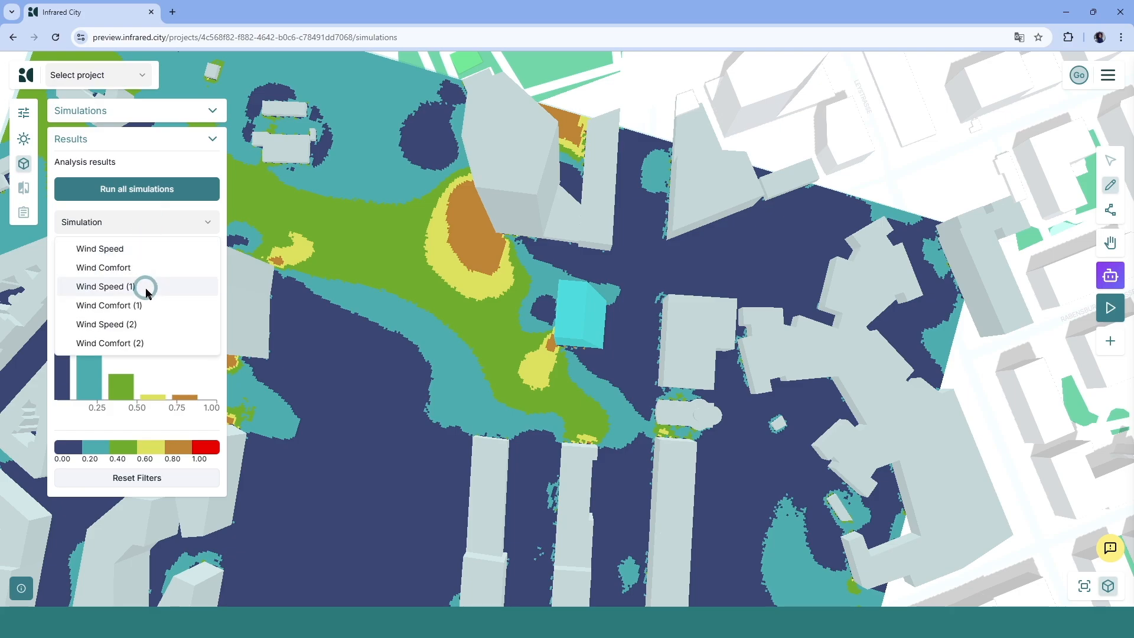
{"action": "left_click", "coordinate": [145, 322]}
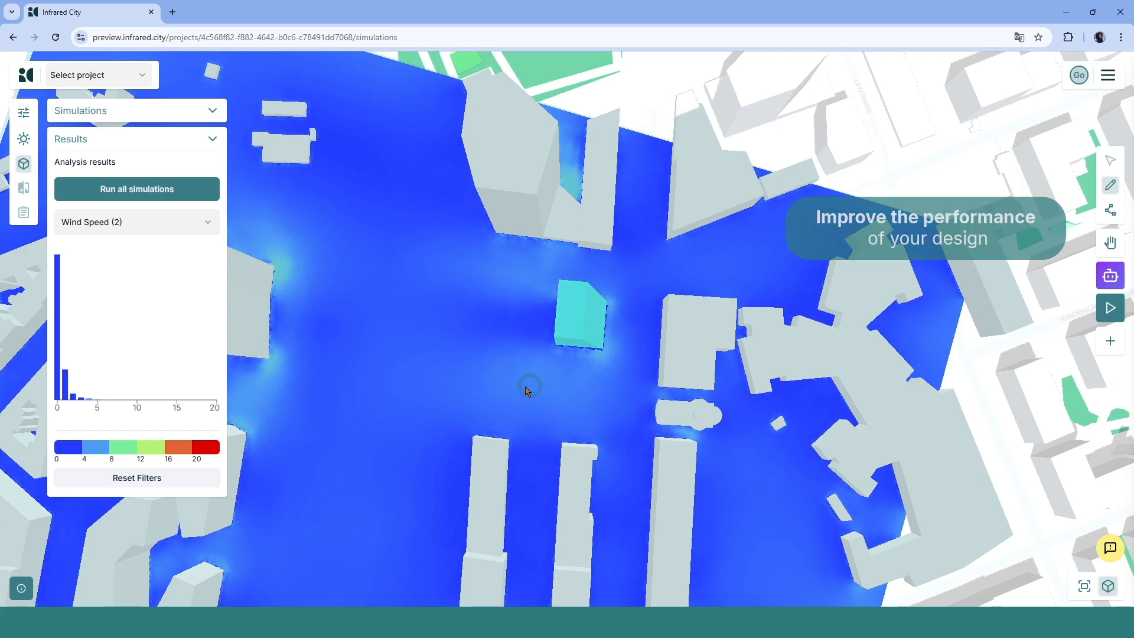
- Display the Wind Comfort (2) results and inspect the comfort zones around the moved tower
{"action": "left_click", "coordinate": [185, 219]}
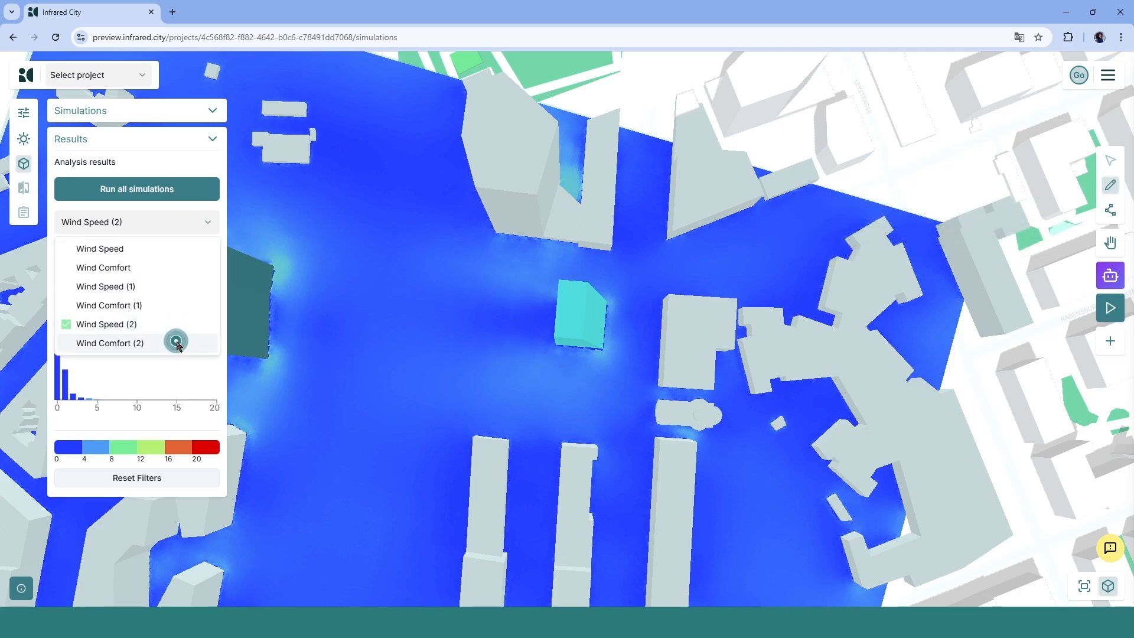
{"action": "left_click", "coordinate": [177, 343]}
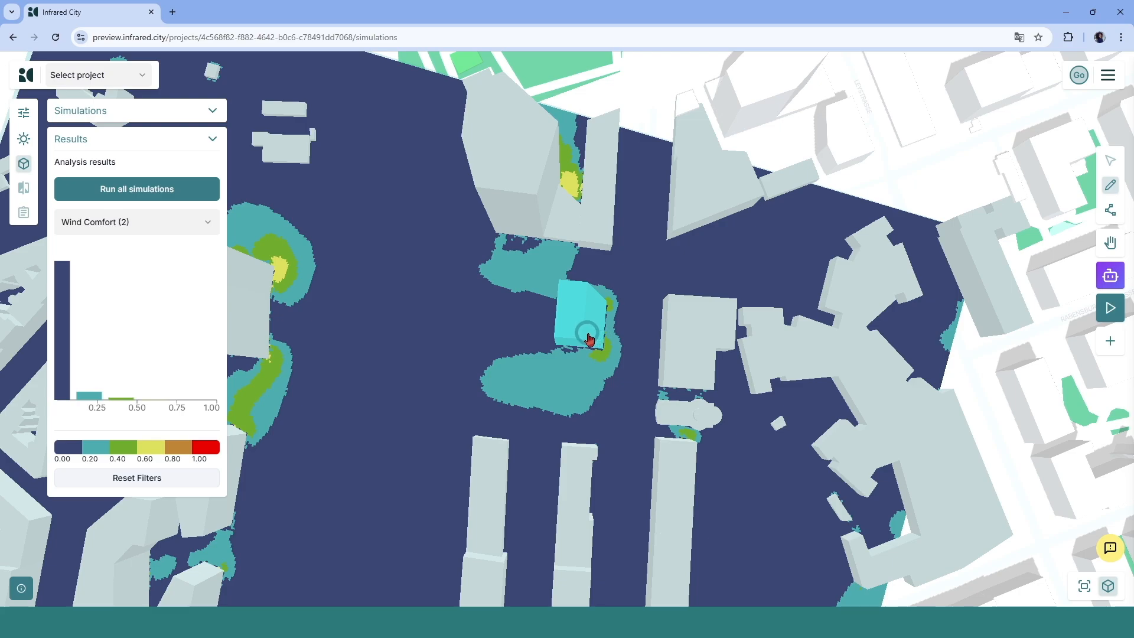
{"action": "scroll", "coordinate": [590, 334], "scroll_direction": "up", "scroll_amount": 5}
{"action": "left_click_drag", "start_coordinate": [568, 341], "coordinate": [620, 290]}
{"action": "scroll", "coordinate": [588, 410], "scroll_direction": "down", "scroll_amount": 4}
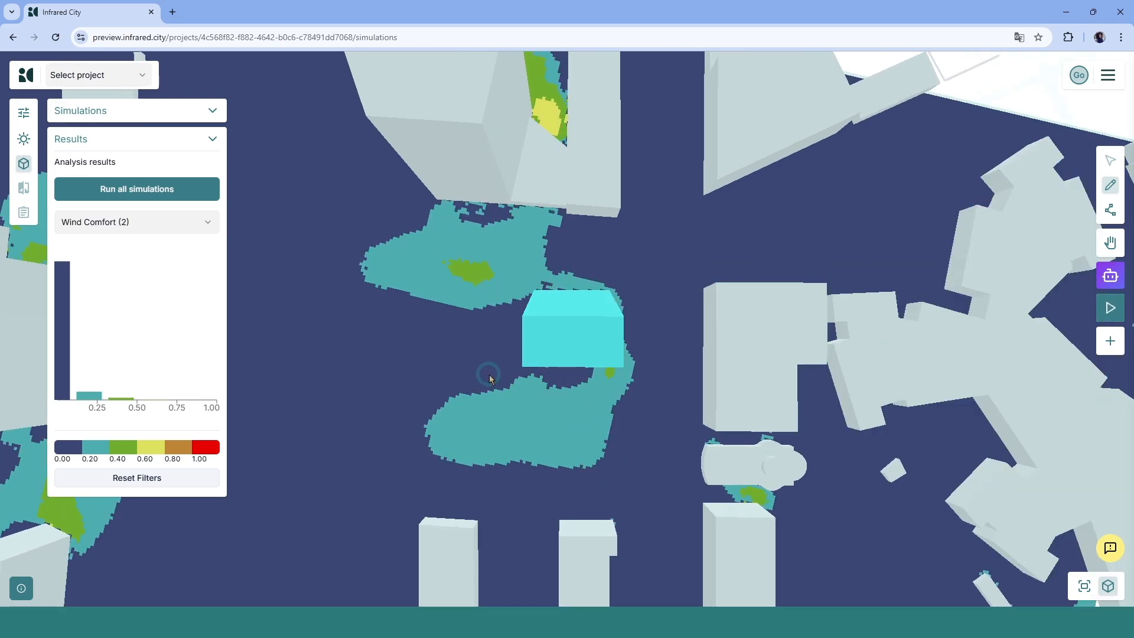
{"action": "left_click_drag", "start_coordinate": [493, 377], "coordinate": [508, 332]}
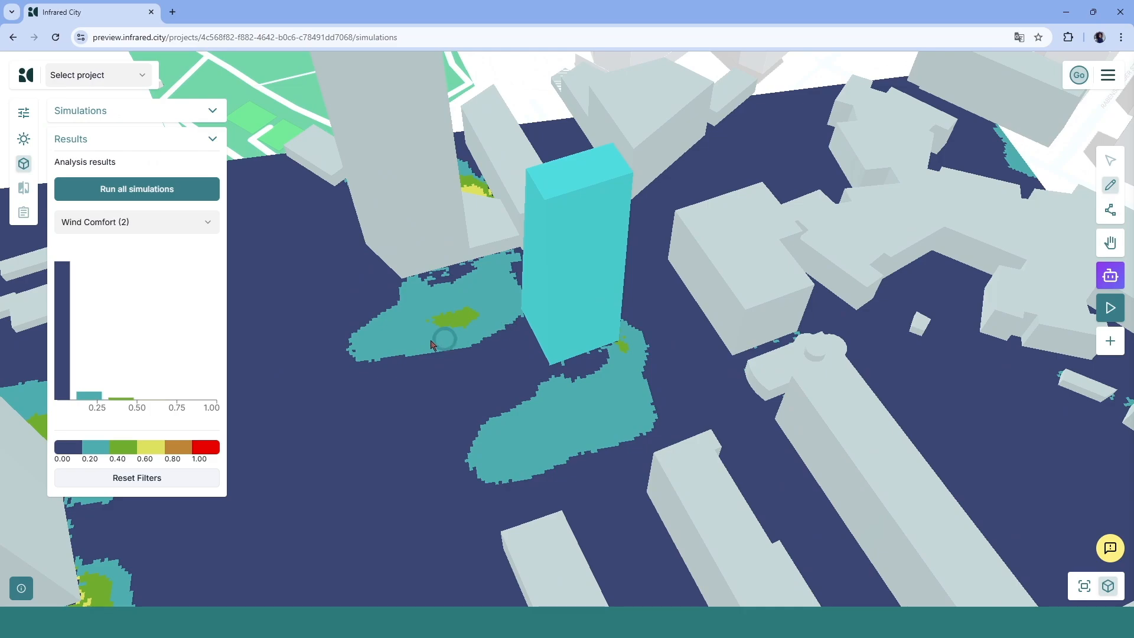
- Run all simulations again and display the Wind Speed (2) results
{"action": "left_click", "coordinate": [132, 188]}
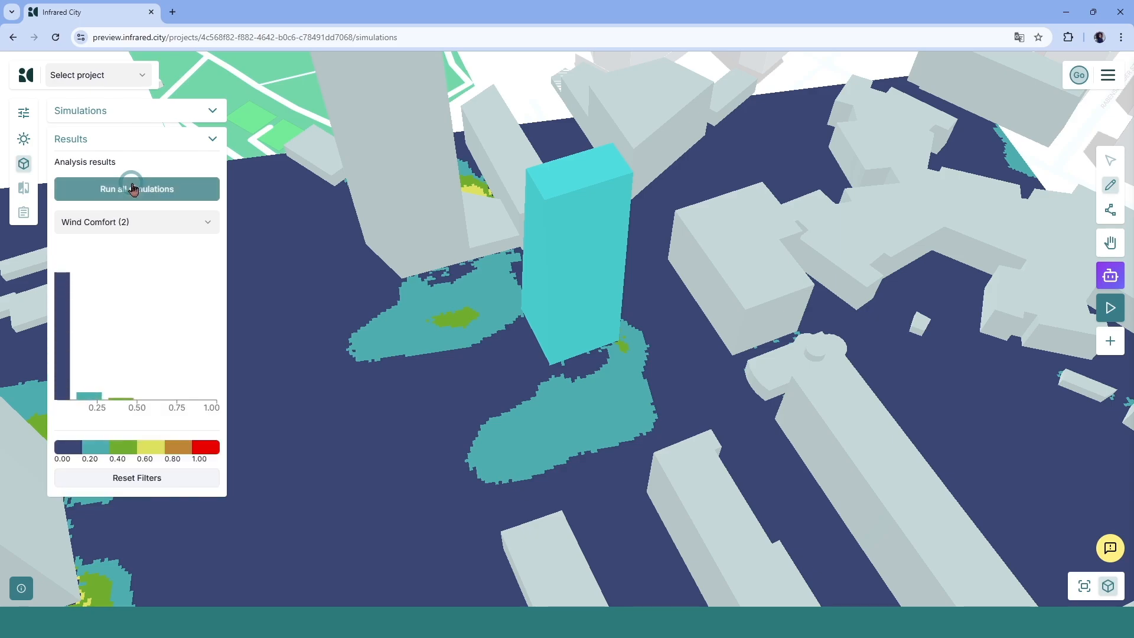
{"action": "left_click", "coordinate": [127, 223]}
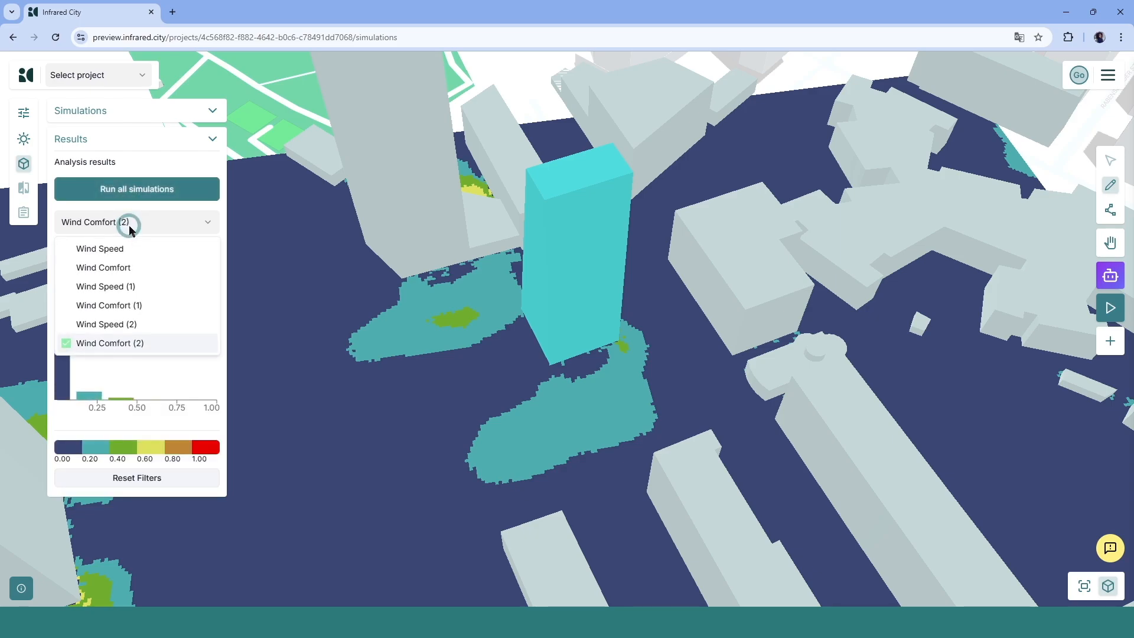
{"action": "left_click", "coordinate": [132, 325]}
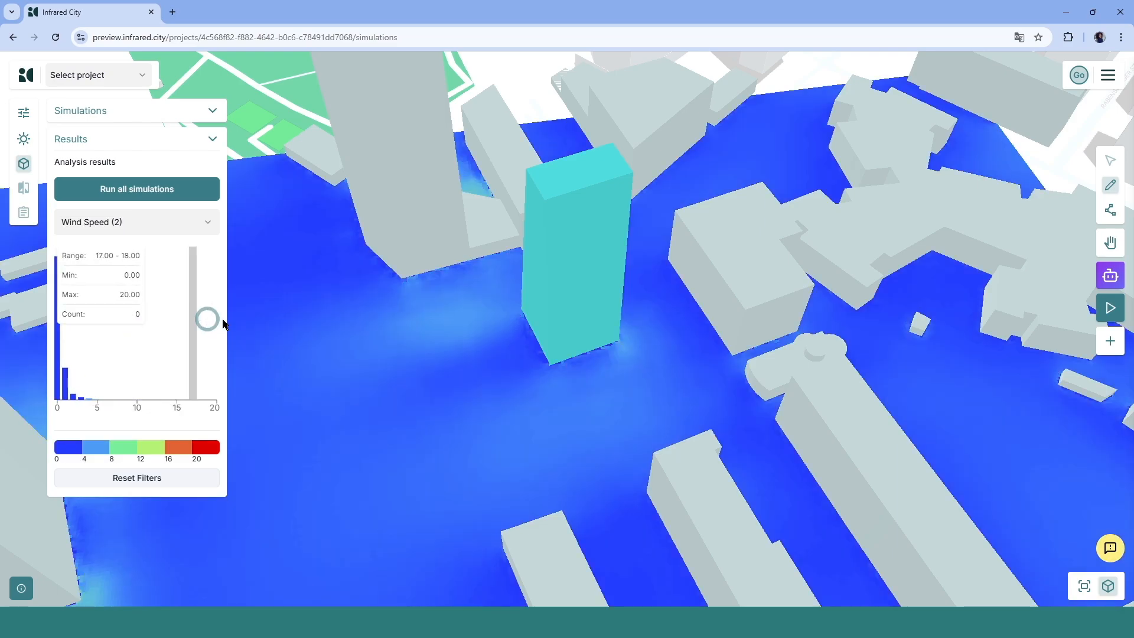
{"action": "left_click_drag", "start_coordinate": [532, 324], "coordinate": [521, 349]}
- Display the Wind Speed (1) and then the Wind Comfort (1) results for the original tower position
{"action": "left_click", "coordinate": [90, 222]}
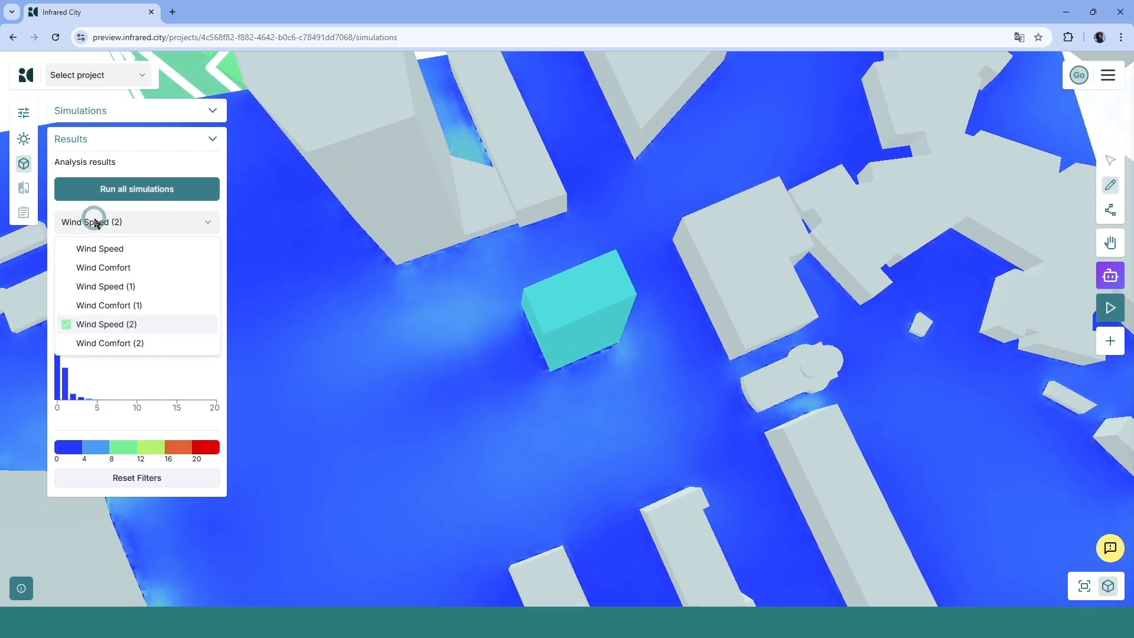
{"action": "left_click", "coordinate": [113, 286]}
{"action": "left_click_drag", "start_coordinate": [374, 331], "coordinate": [369, 334]}
{"action": "left_click", "coordinate": [152, 222]}
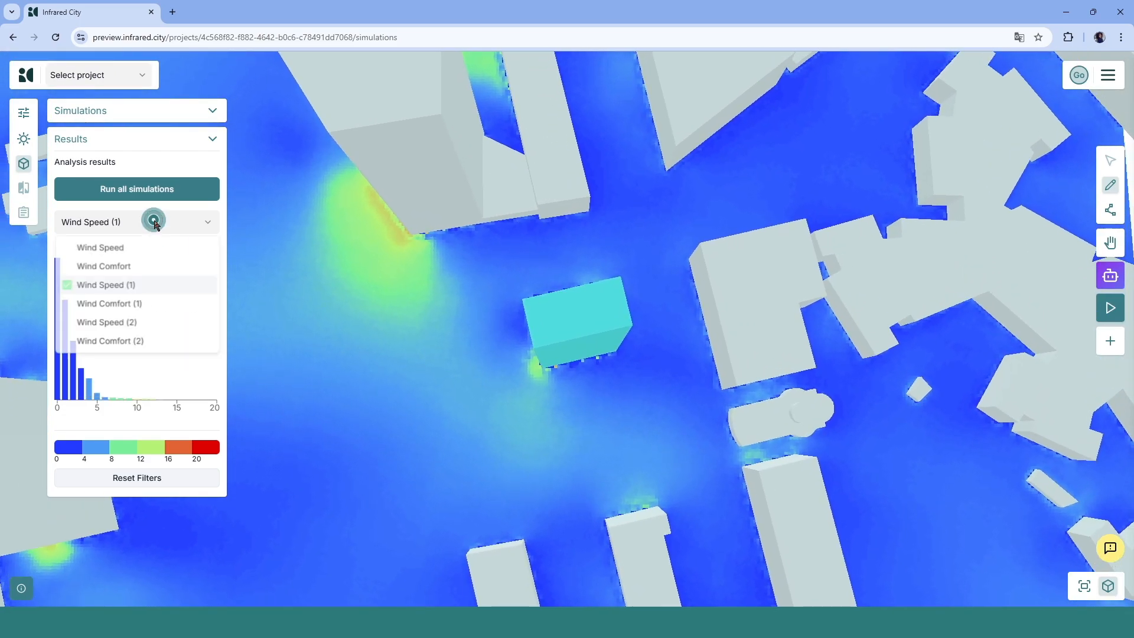
{"action": "left_click", "coordinate": [151, 307]}
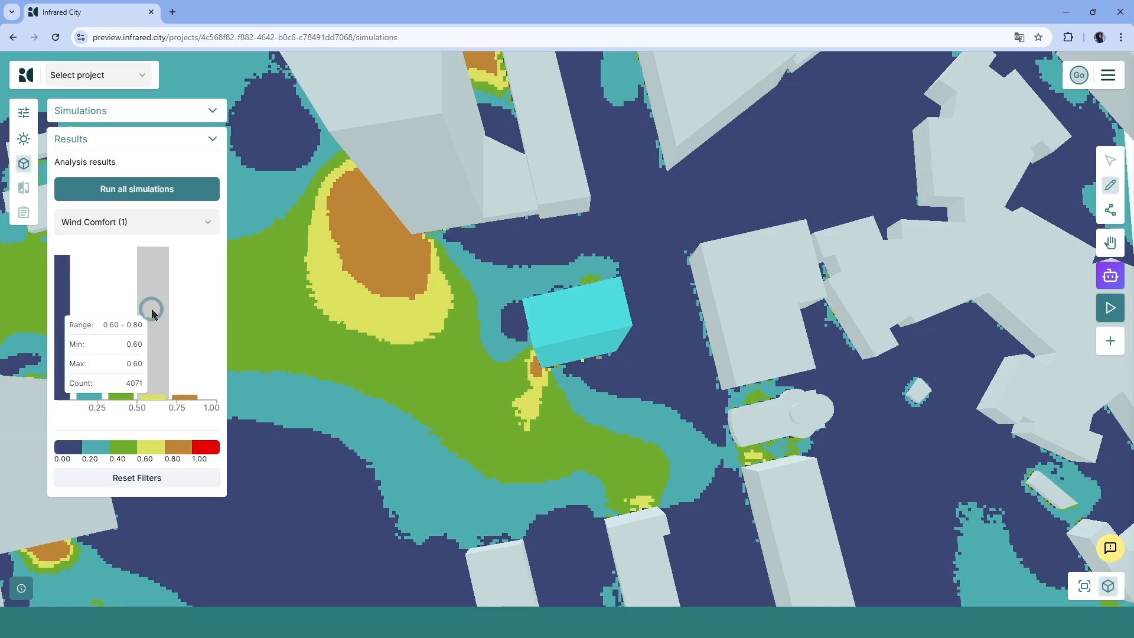
- Switch back to the Wind Speed (2) and Wind Comfort (2) results and examine the comfort zones around the moved tower
{"action": "left_click", "coordinate": [127, 222]}
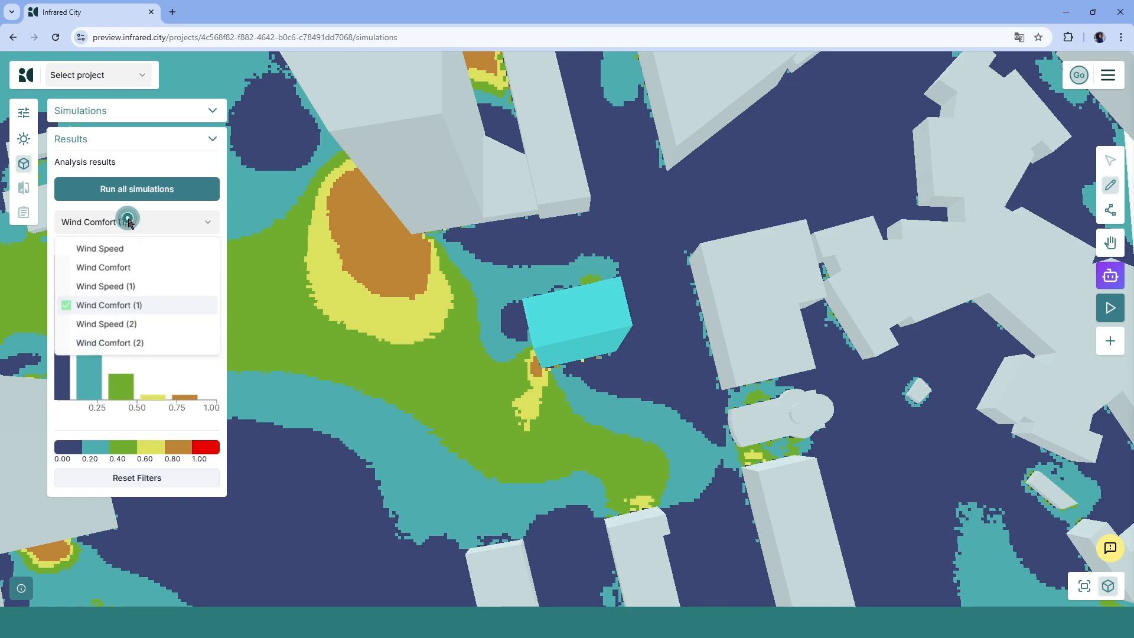
{"action": "left_click", "coordinate": [135, 324]}
{"action": "left_click", "coordinate": [512, 348]}
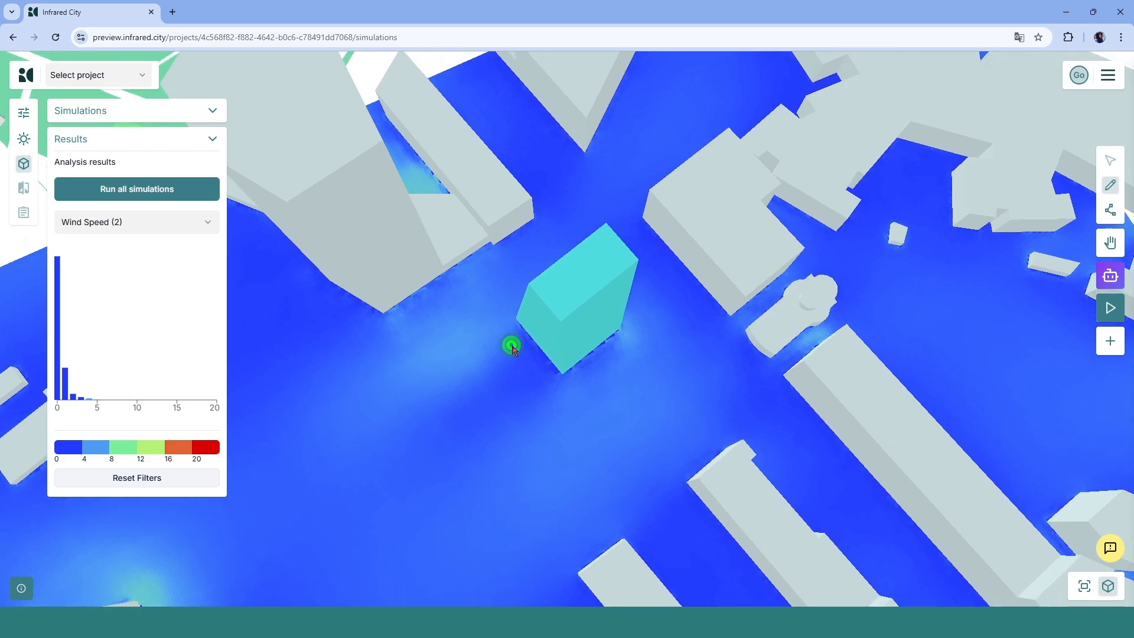
{"action": "left_click", "coordinate": [180, 227]}
{"action": "left_click", "coordinate": [157, 339]}
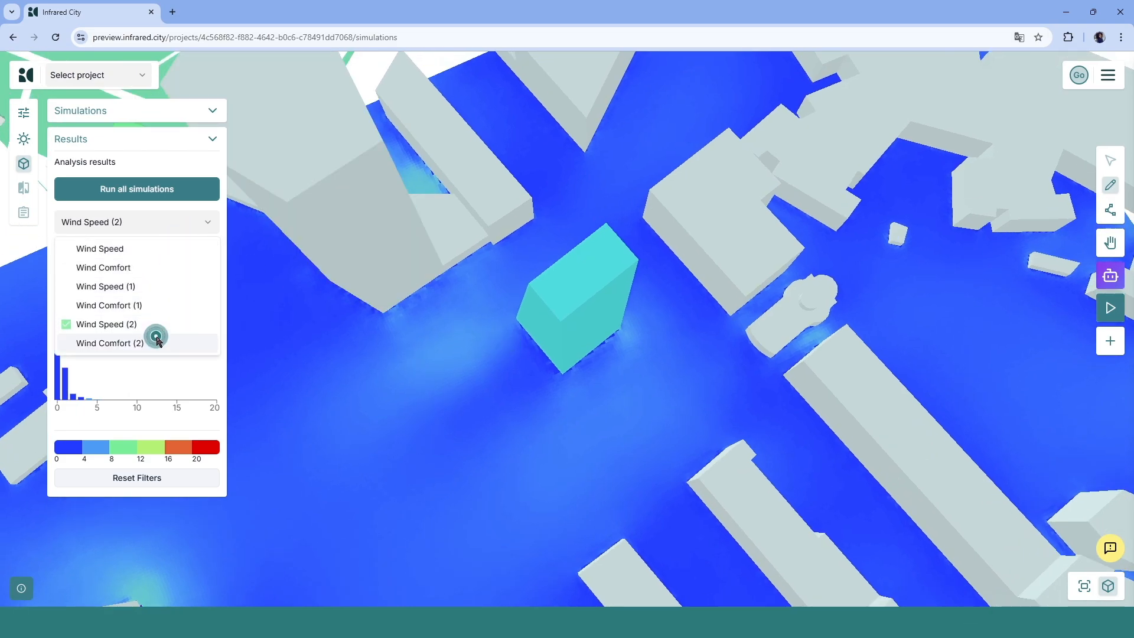
{"action": "left_click", "coordinate": [501, 356]}
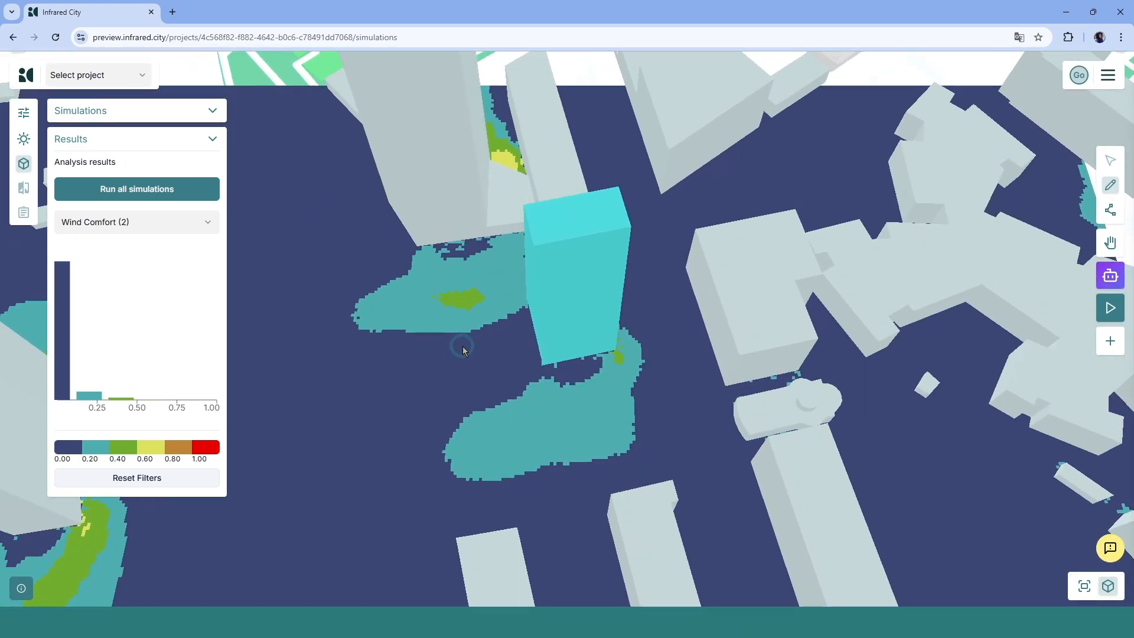
{"action": "left_click", "coordinate": [458, 349]}
{"action": "right_click_drag", "start_coordinate": [457, 347], "coordinate": [494, 335]}
{"action": "scroll", "coordinate": [494, 335], "scroll_direction": "down", "scroll_amount": 3}
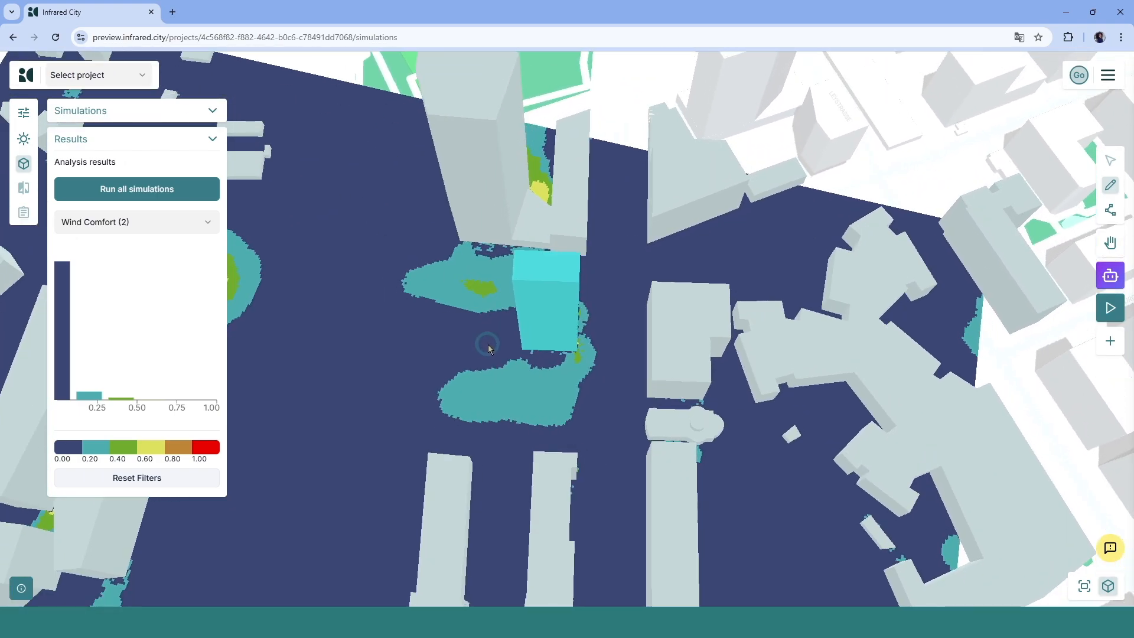